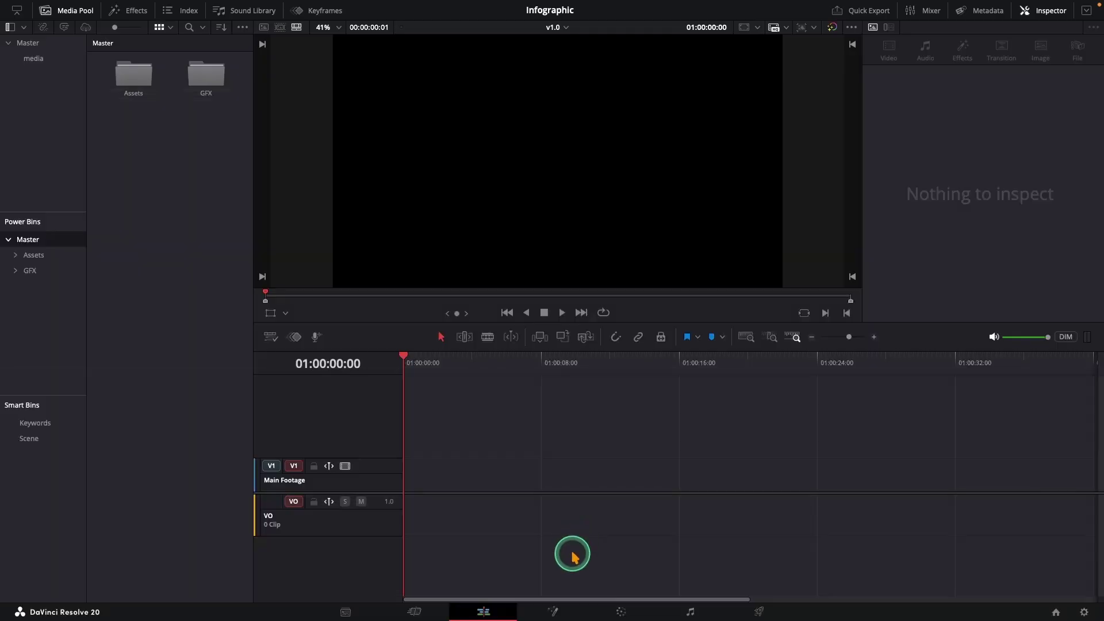
- In Fusion, place Background1 at the bottom and MediaOut1 far right, then return to Edit
left_click(555, 613)
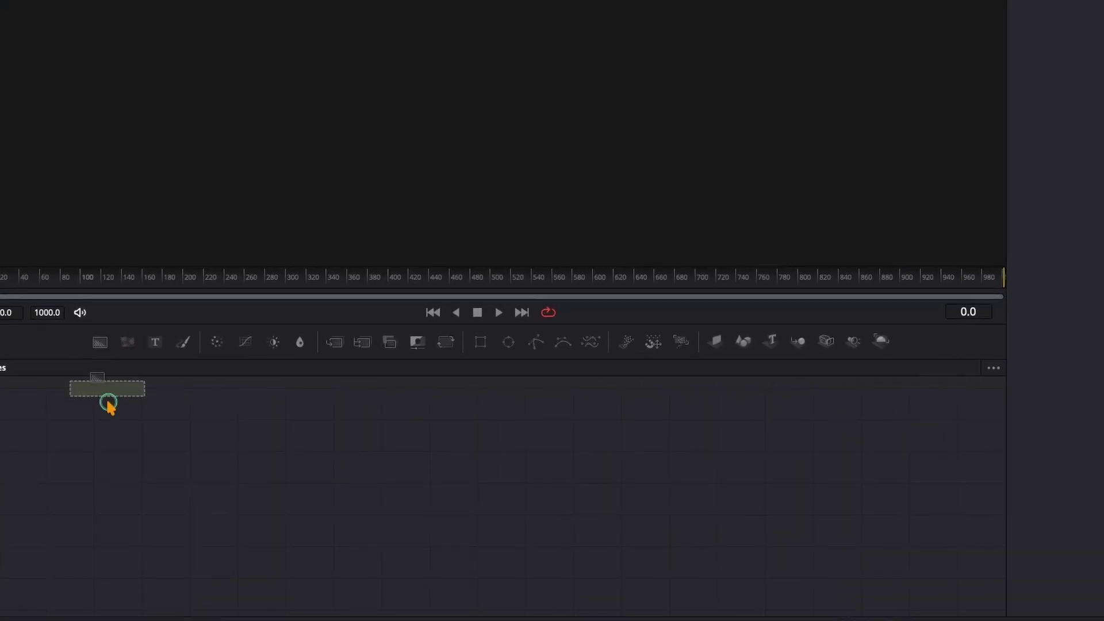
left_click_drag(110, 403, 94, 546)
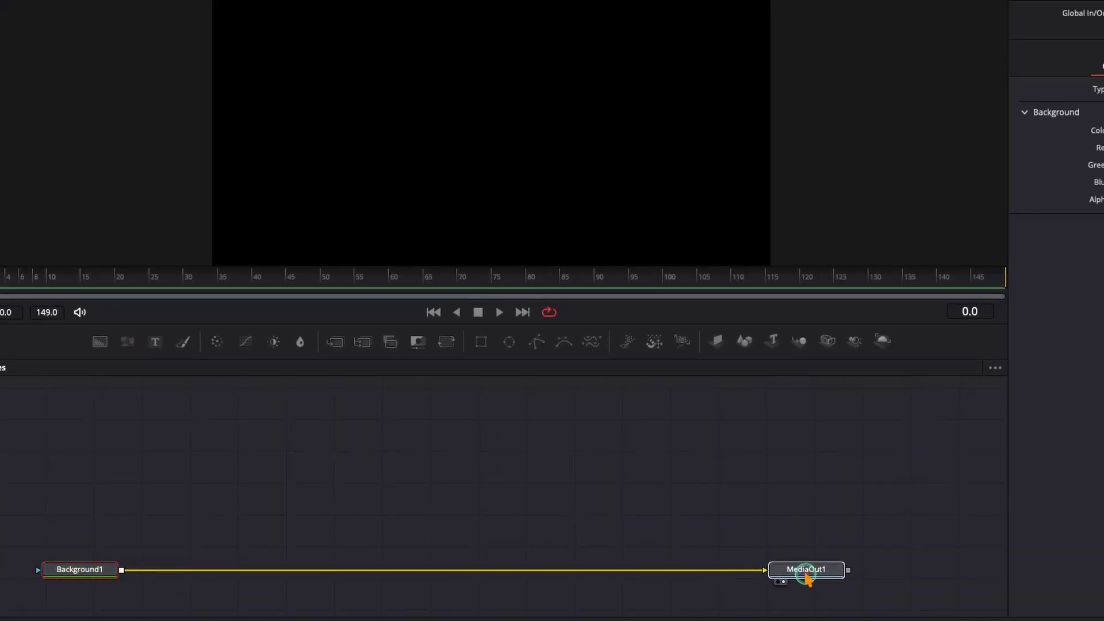
left_click_drag(198, 584, 863, 572)
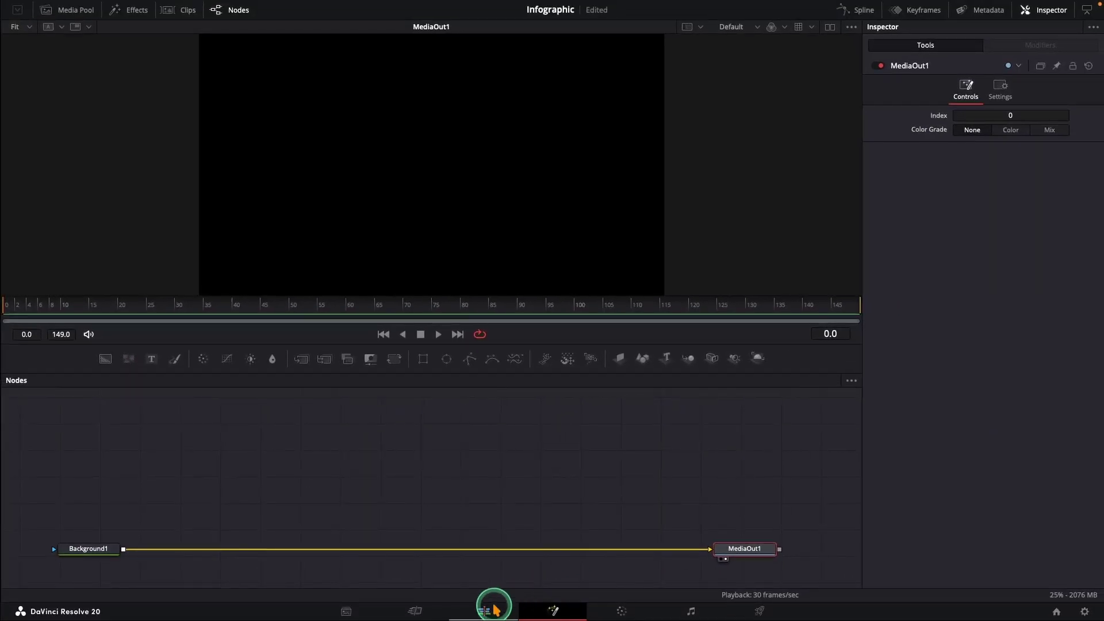
left_click(483, 612)
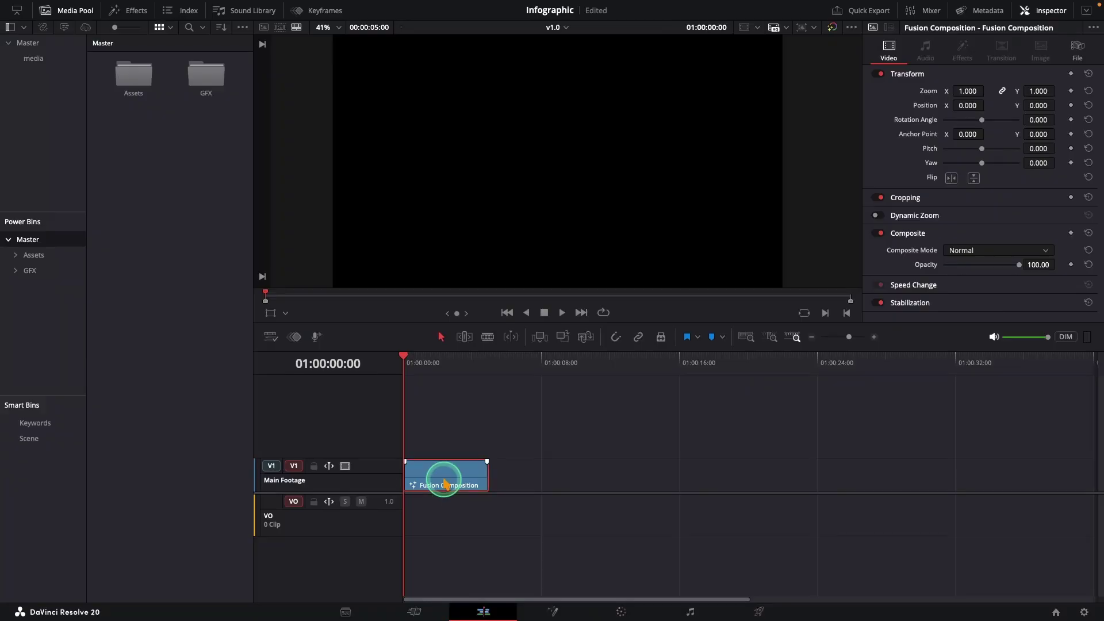
- Add an Ellipse node and a second Background node, with the ellipse as Background2's mask
left_click(554, 611)
left_click_drag(447, 359, 188, 423)
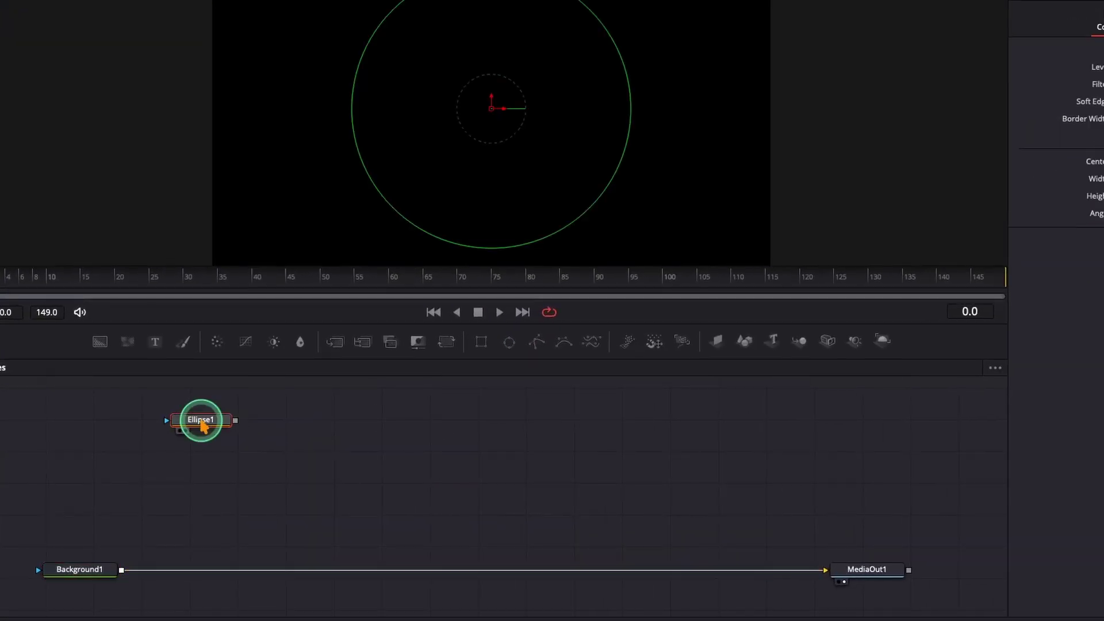
left_click_drag(99, 342, 200, 456)
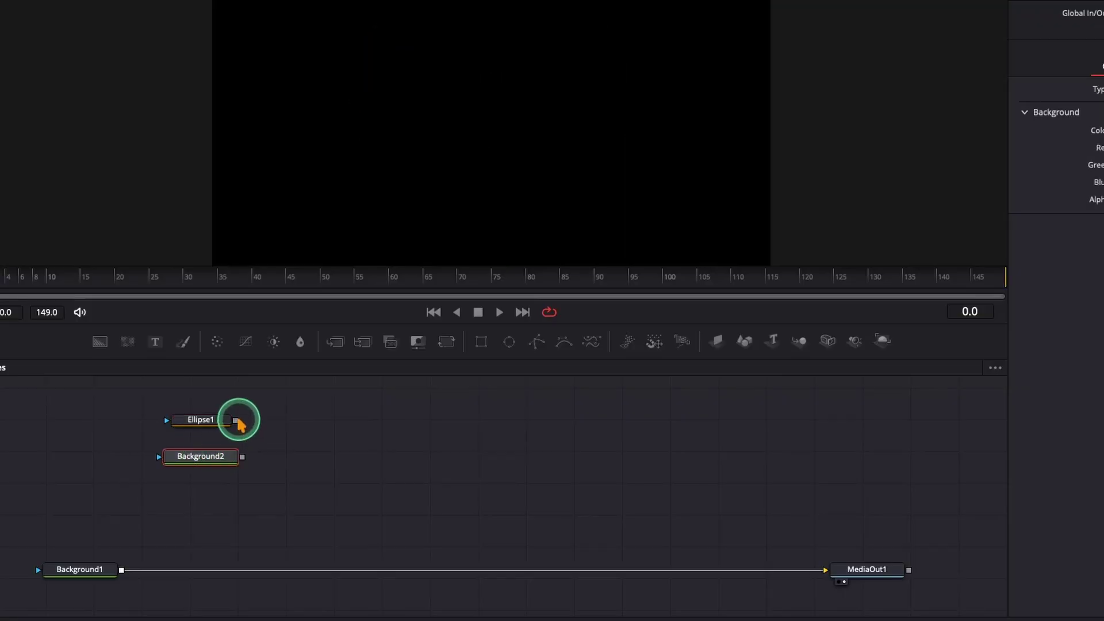
left_click_drag(158, 458, 201, 439)
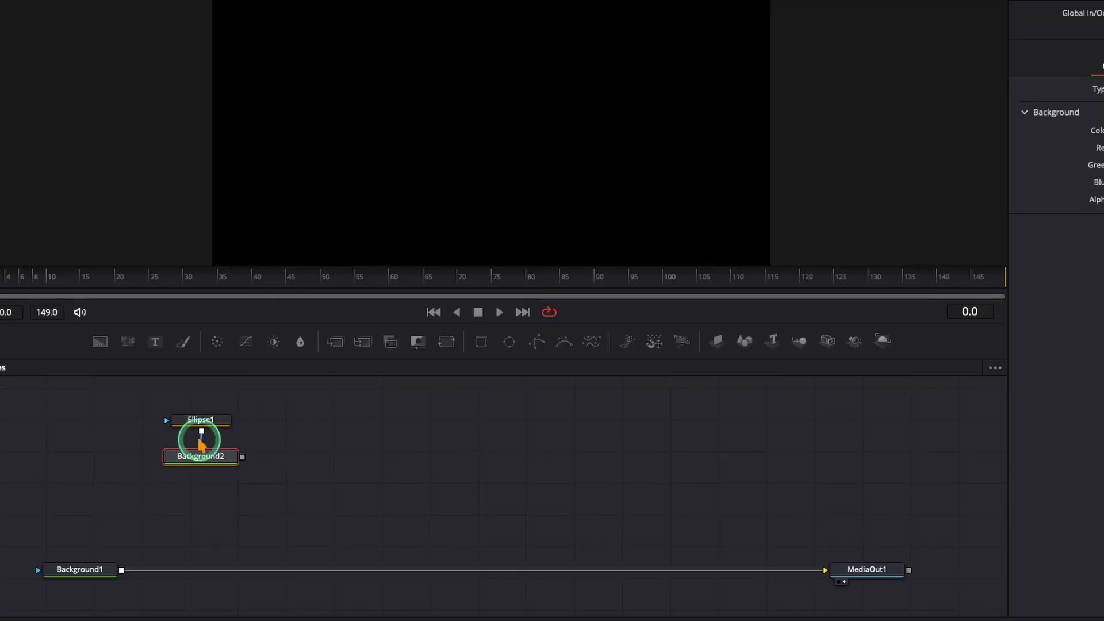
- Insert Merge1 between Background1 and MediaOut1 and feed Background2 into it
left_click_drag(336, 342, 192, 572)
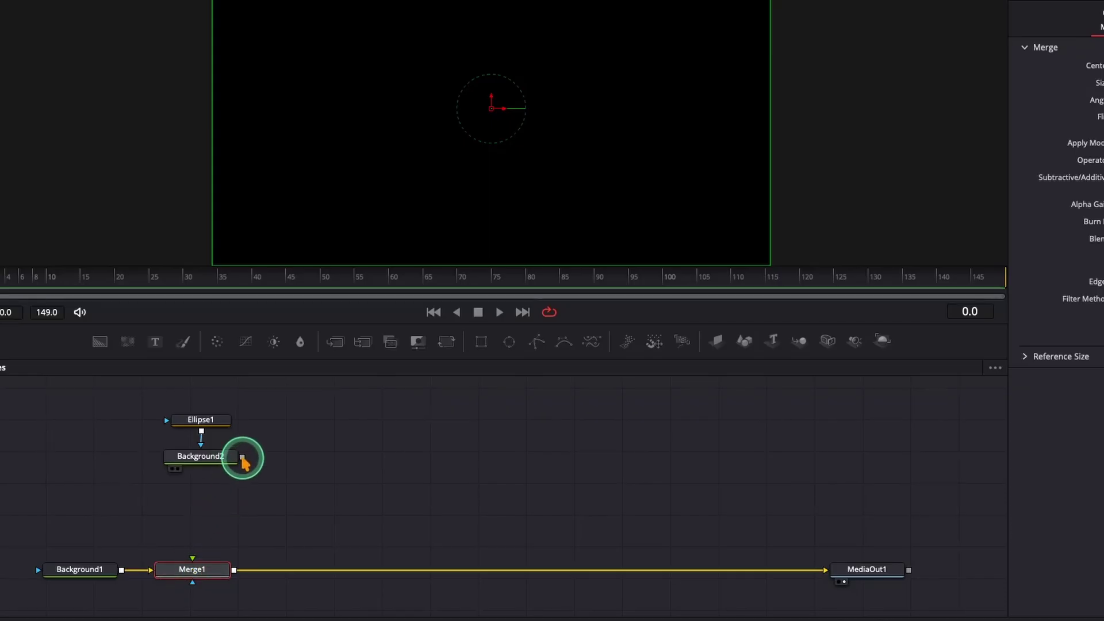
left_click_drag(192, 562, 192, 563)
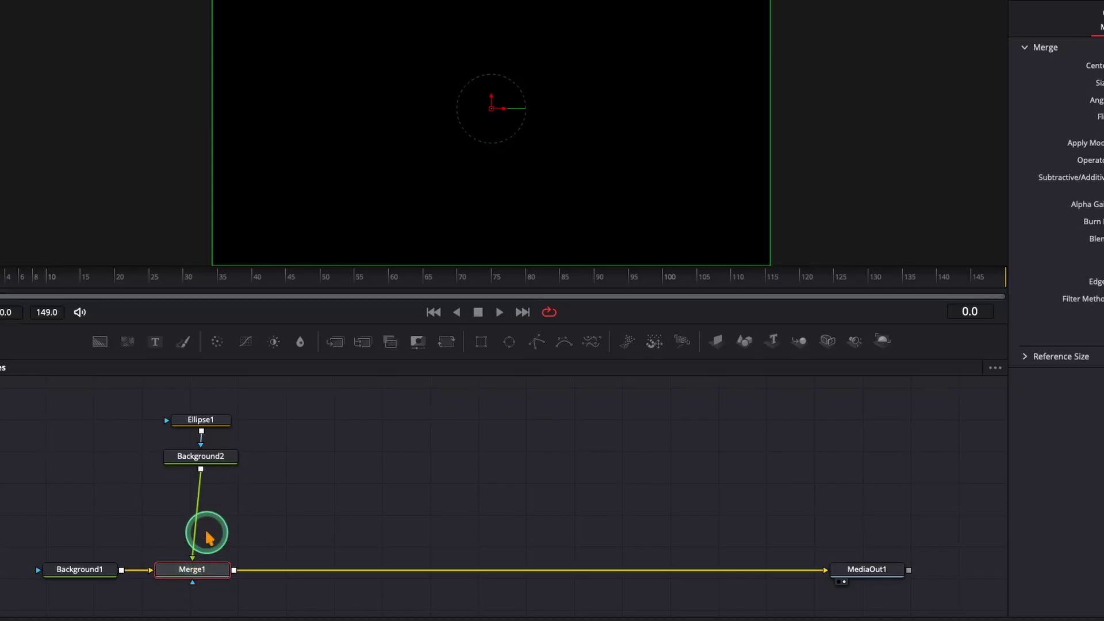
mouse_move(219, 495)
left_mouse_down()
mouse_move(180, 408)
mouse_move(183, 438)
left_mouse_up()
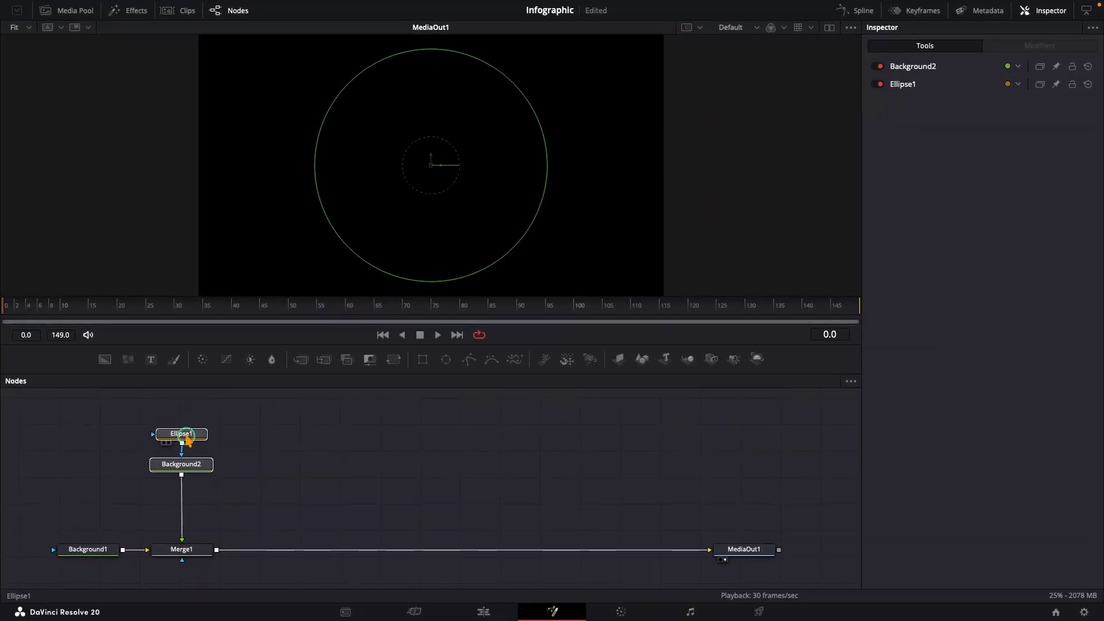
left_click(183, 435)
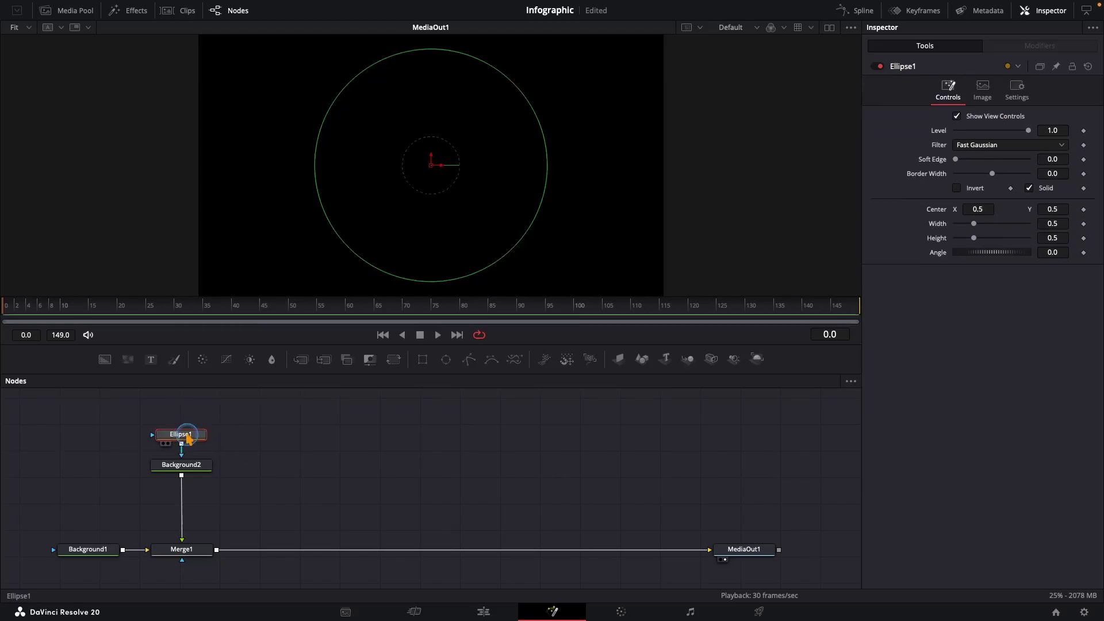
- Rename Ellipse1 to Base_Elp and Background2 to Base_BG
right_click(188, 435)
left_click(235, 327)
type("Base_")
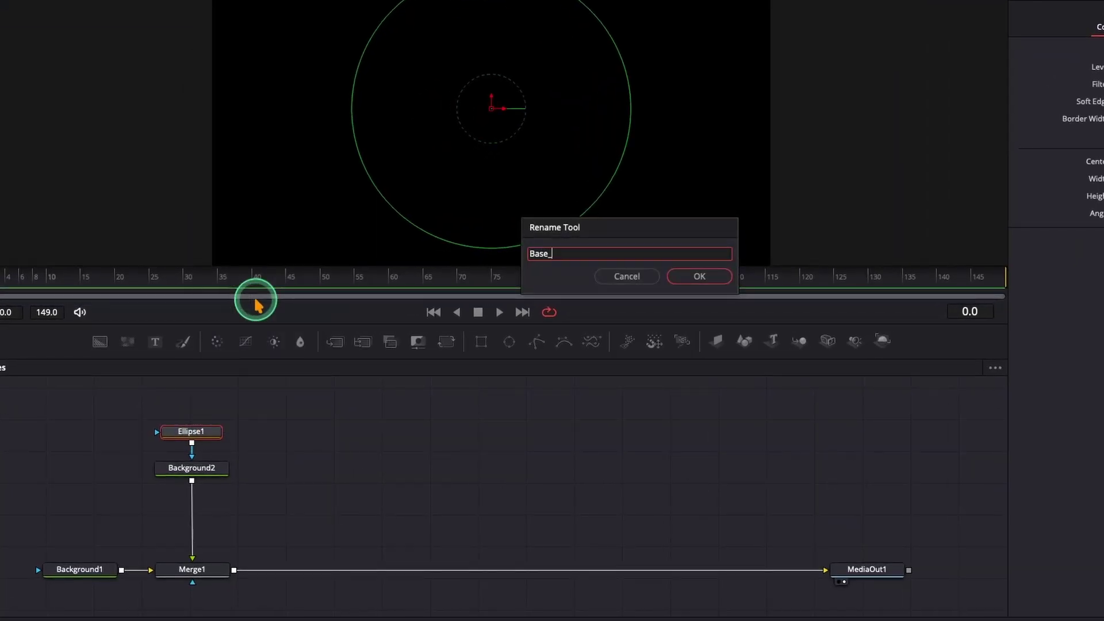
type("Ellipse")
key("Return")
right_click(185, 466)
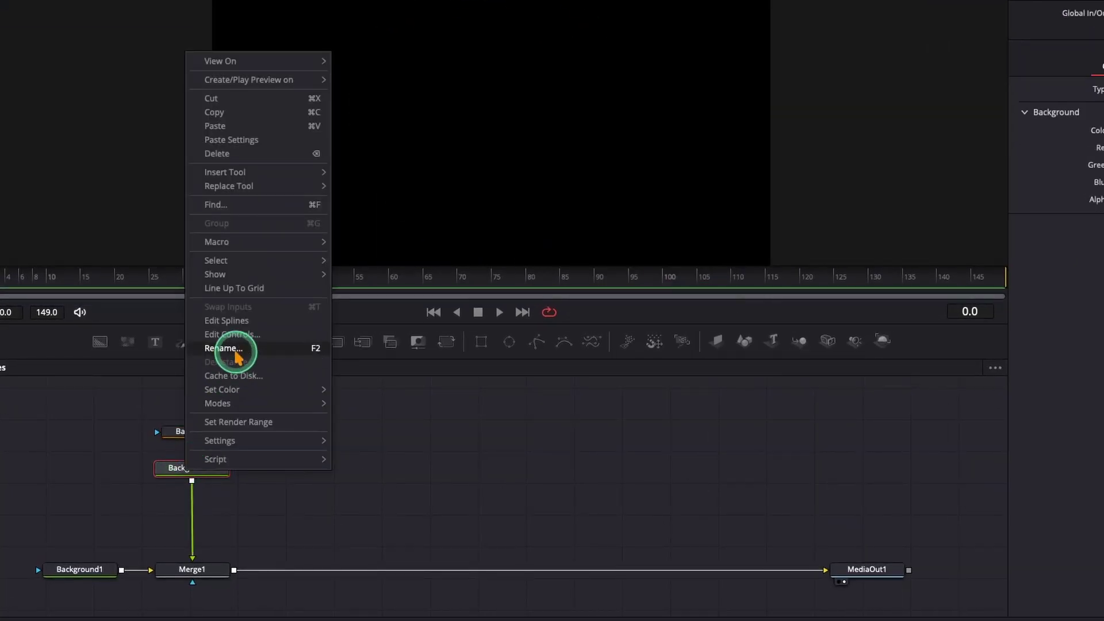
left_click(237, 350)
type("e_BG")
key("Return")
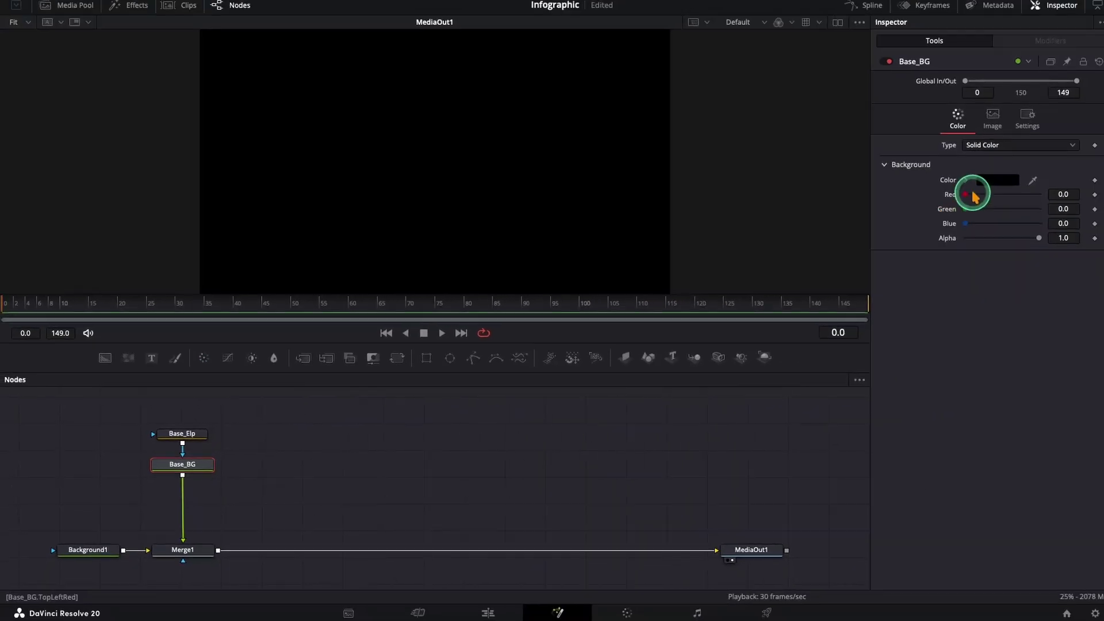
- Choose White from the named colours for Base_BG's background colour
left_click(975, 185)
left_click(123, 253)
left_click(104, 414)
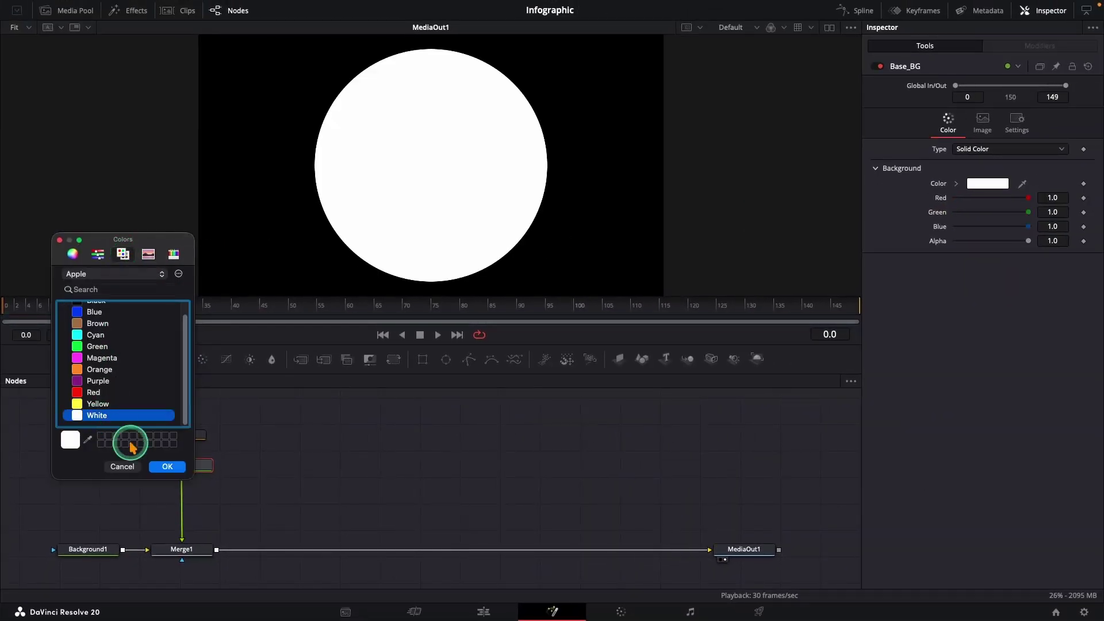
- Make Base_Elp a non-solid ring: border 0.013, width and height 0.2, level 0.252
left_click(167, 466)
left_click(181, 436)
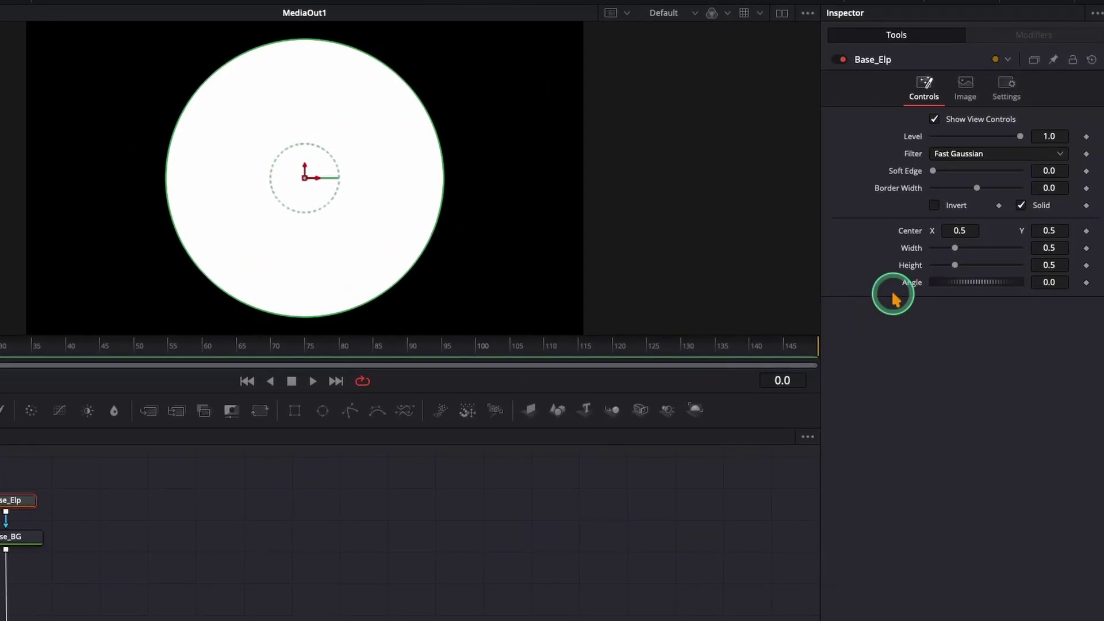
left_click(1021, 207)
left_click_drag(977, 188, 980, 189)
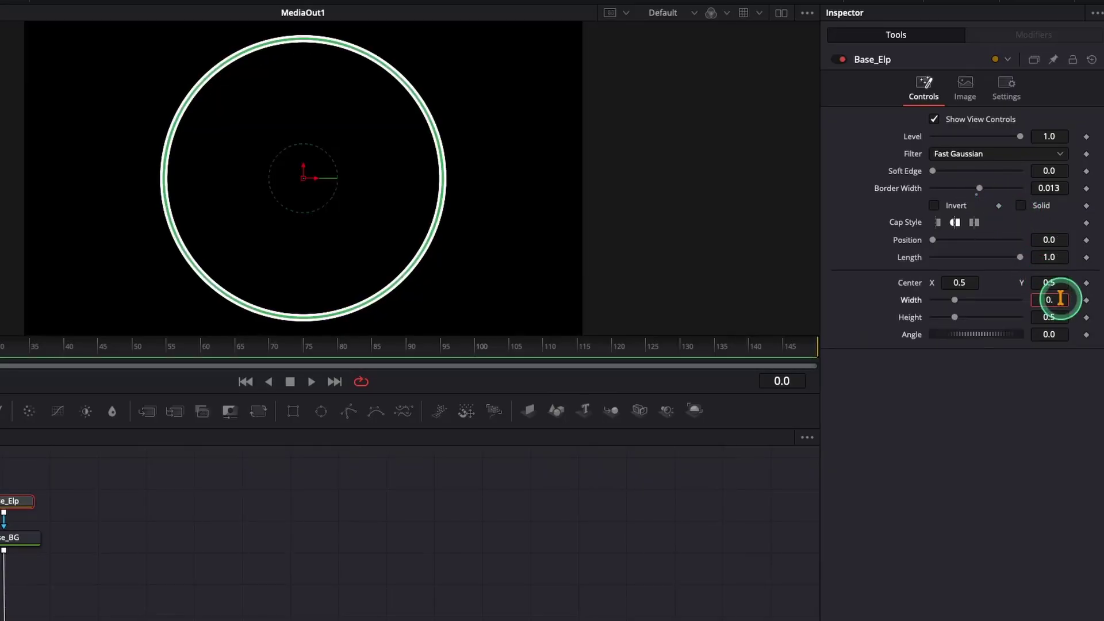
left_click(1060, 317)
type("2")
key("Return")
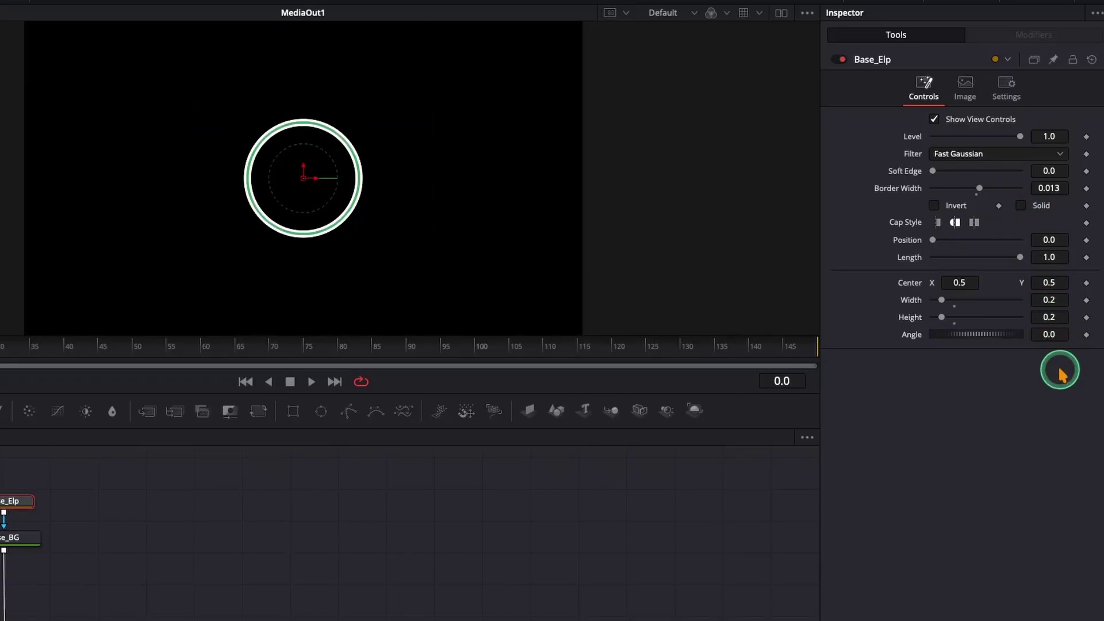
left_click_drag(1022, 139, 955, 139)
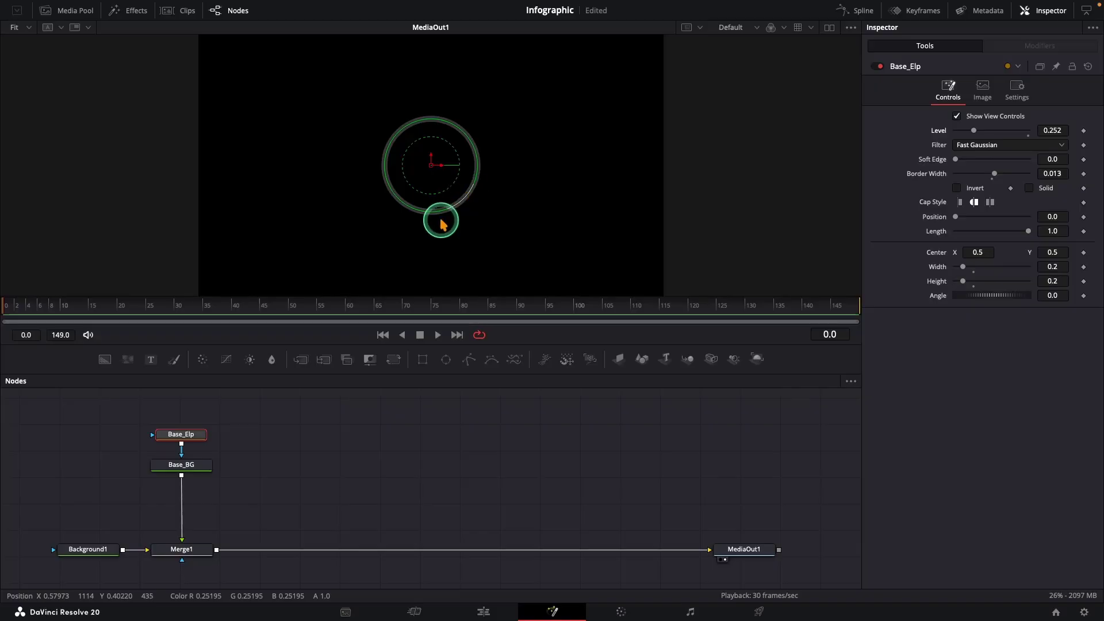
- Copy Base_Elp and Base_BG and paste a duplicate pair into the graph
left_click_drag(141, 423, 215, 489)
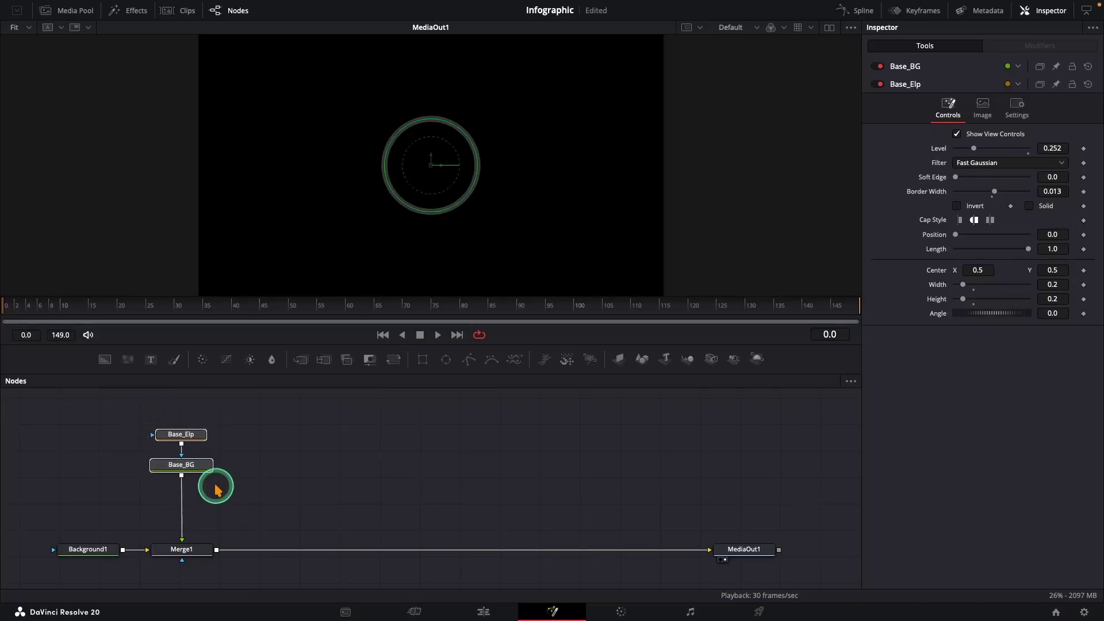
right_click(178, 436)
left_click(247, 117)
right_click(245, 438)
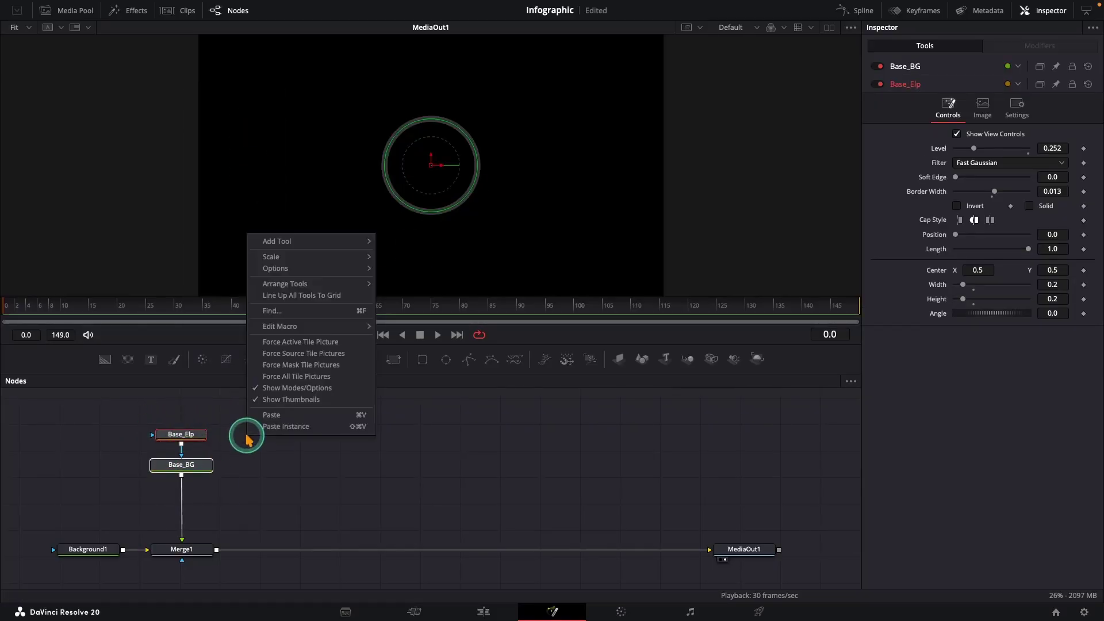
left_click(271, 415)
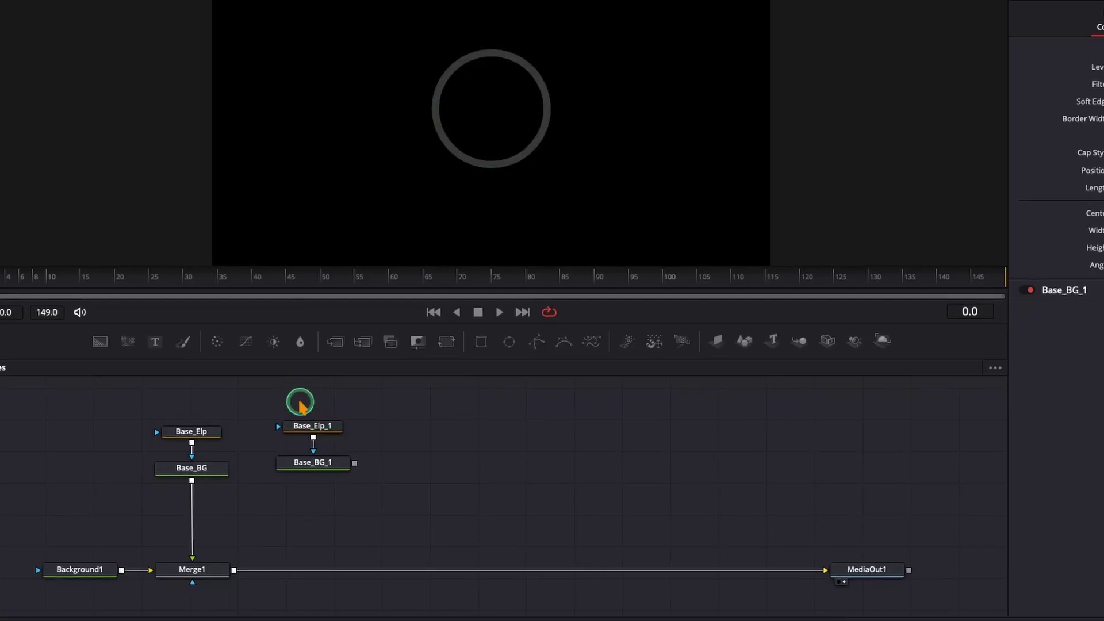
- Name the copies Circle_Elp and Circle_BG and connect Circle_BG into the main pipeline
left_click(313, 428)
right_click(313, 428)
left_click(352, 365)
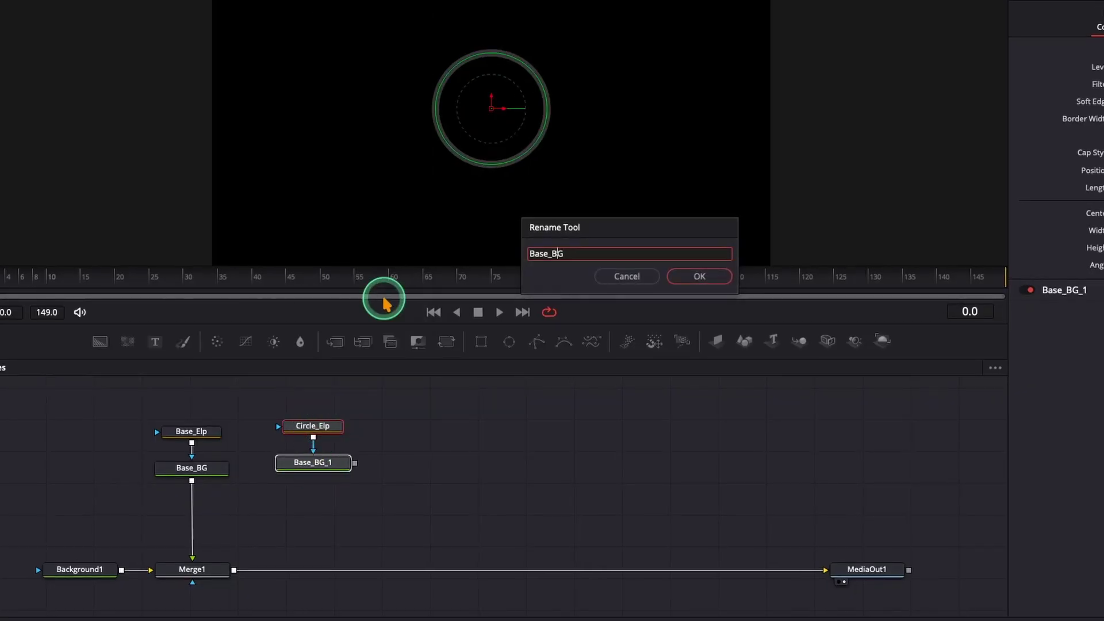
type("le")
key("Return")
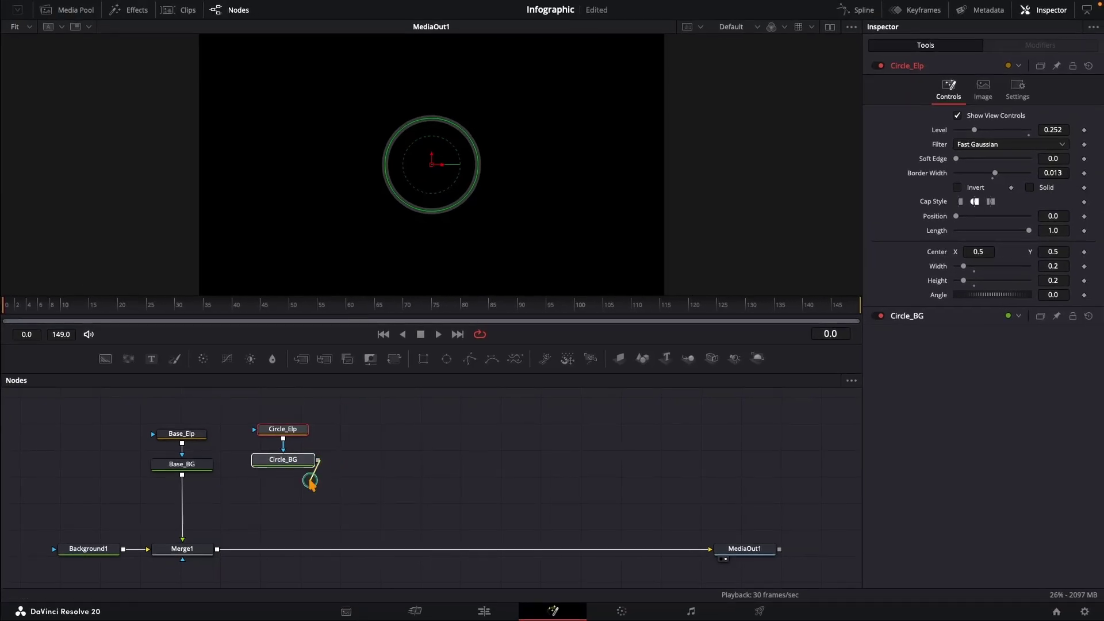
left_click_drag(307, 474, 216, 549)
- Set Circle_BG's colour to purple using the Inspector swatch's Colors dialog
left_click(282, 460)
left_click(983, 186)
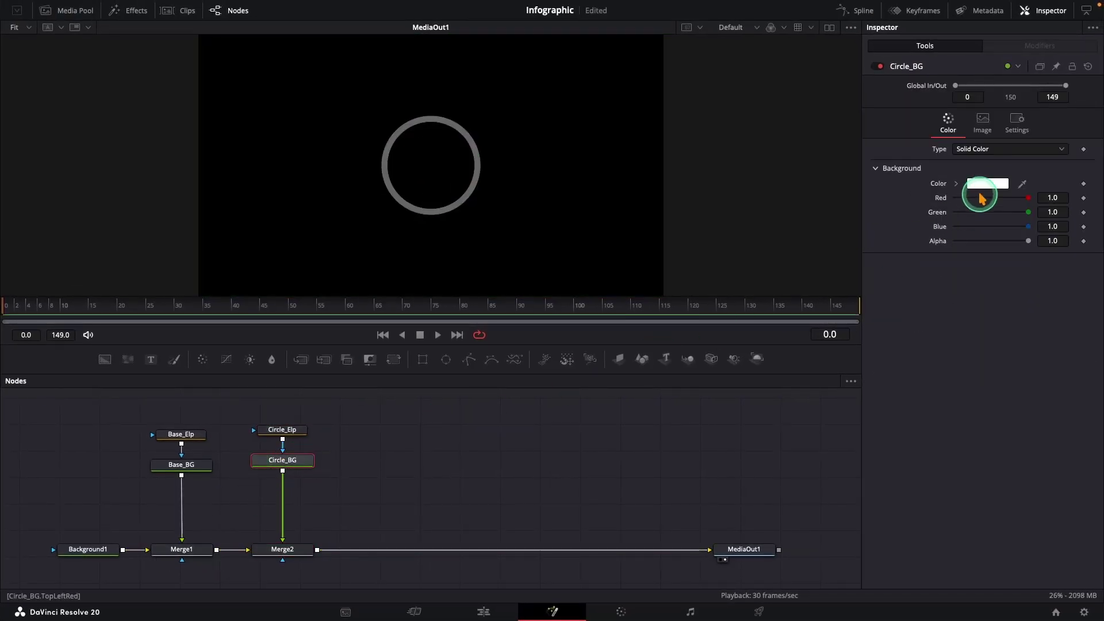
left_click(121, 383)
left_click(167, 465)
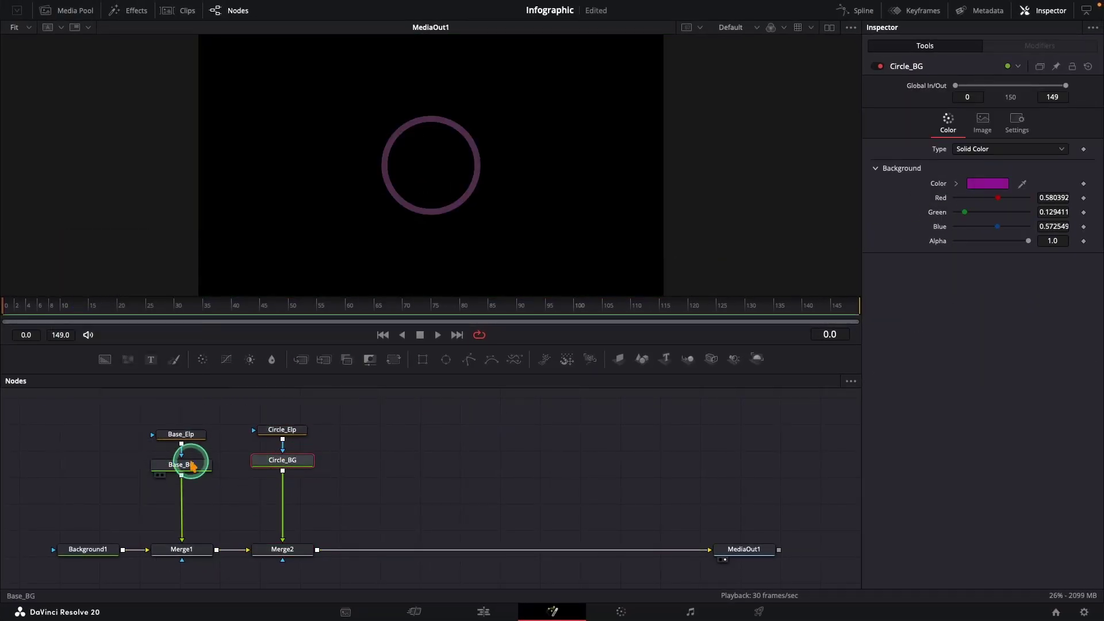
left_click(294, 429)
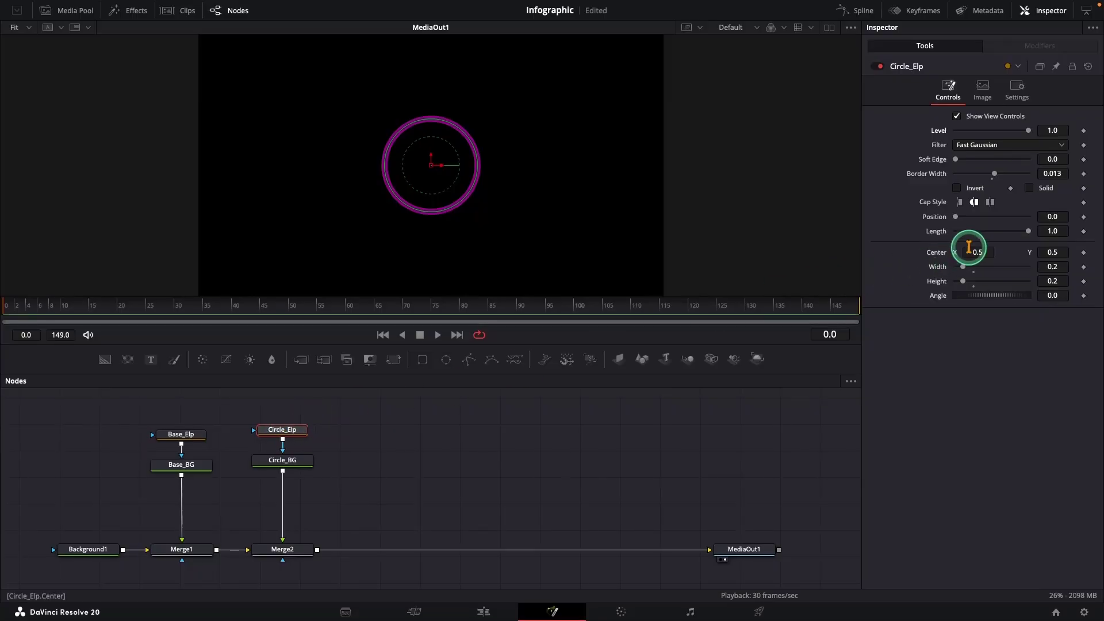
- Set Length to 0 on Circle_Elp and 0.024 on Base_Elp, with both Positions at 0.173
left_click_drag(1018, 232, 953, 234)
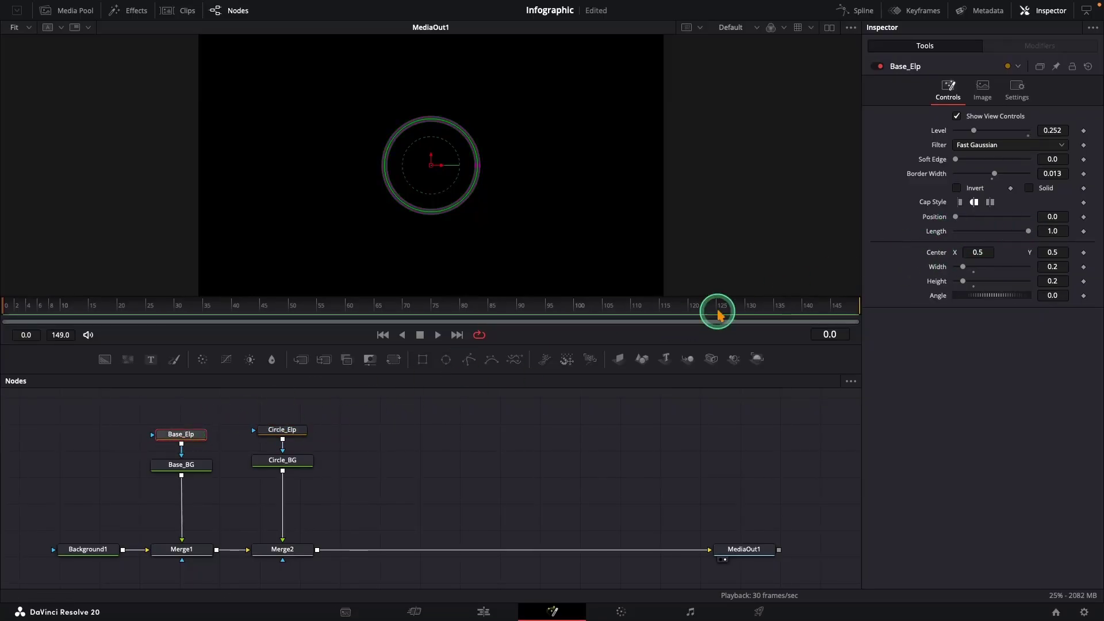
left_click_drag(1009, 235, 951, 235)
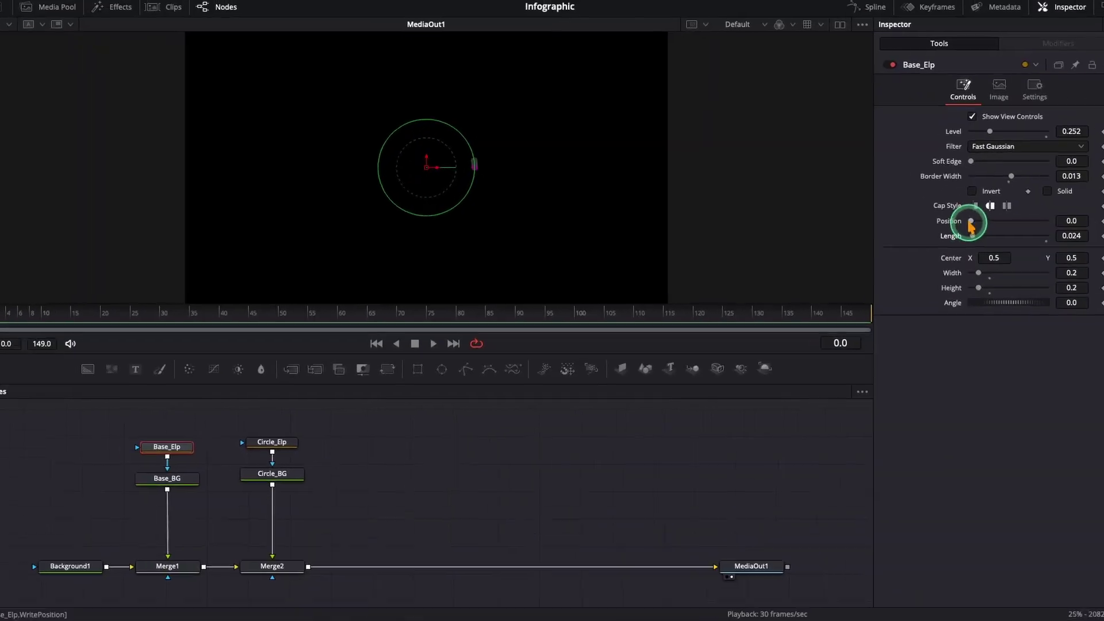
left_click_drag(958, 216, 967, 222)
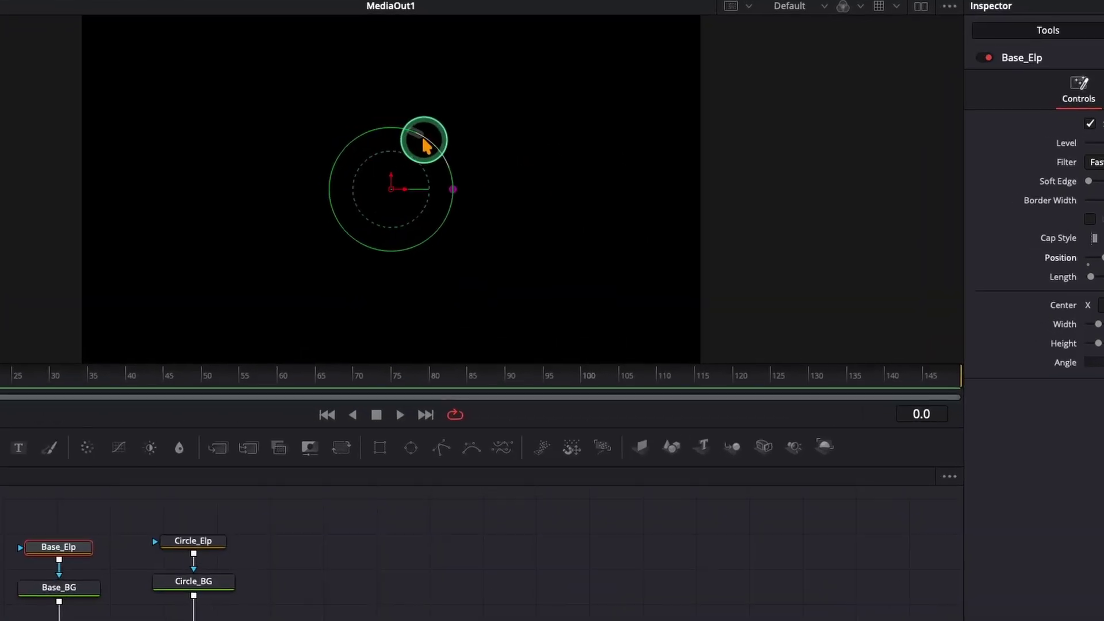
left_click(284, 430)
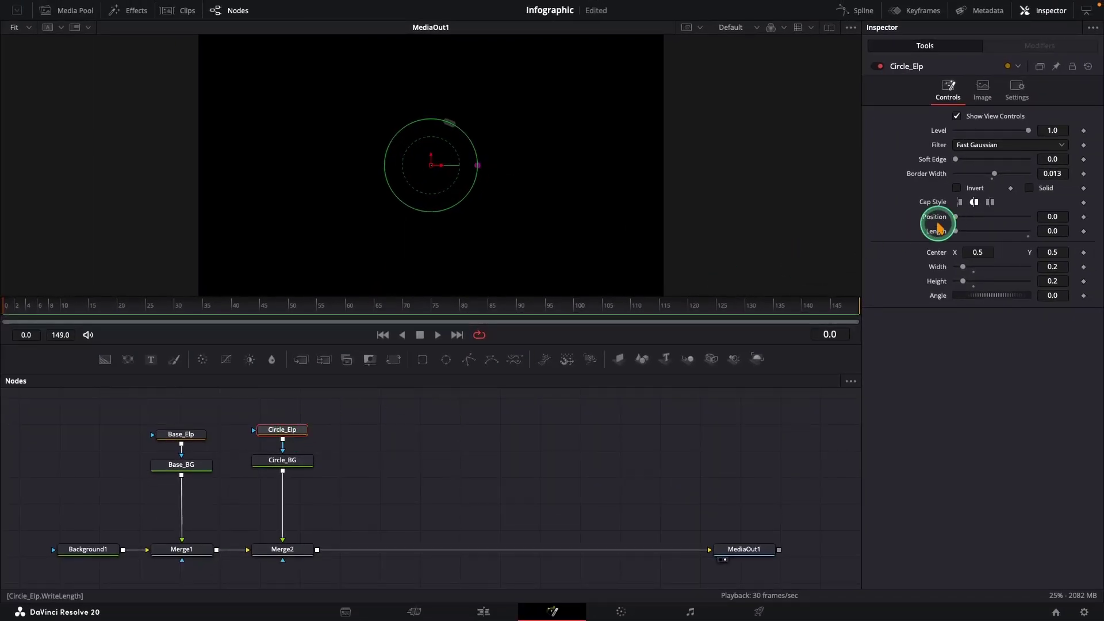
left_click_drag(954, 216, 968, 220)
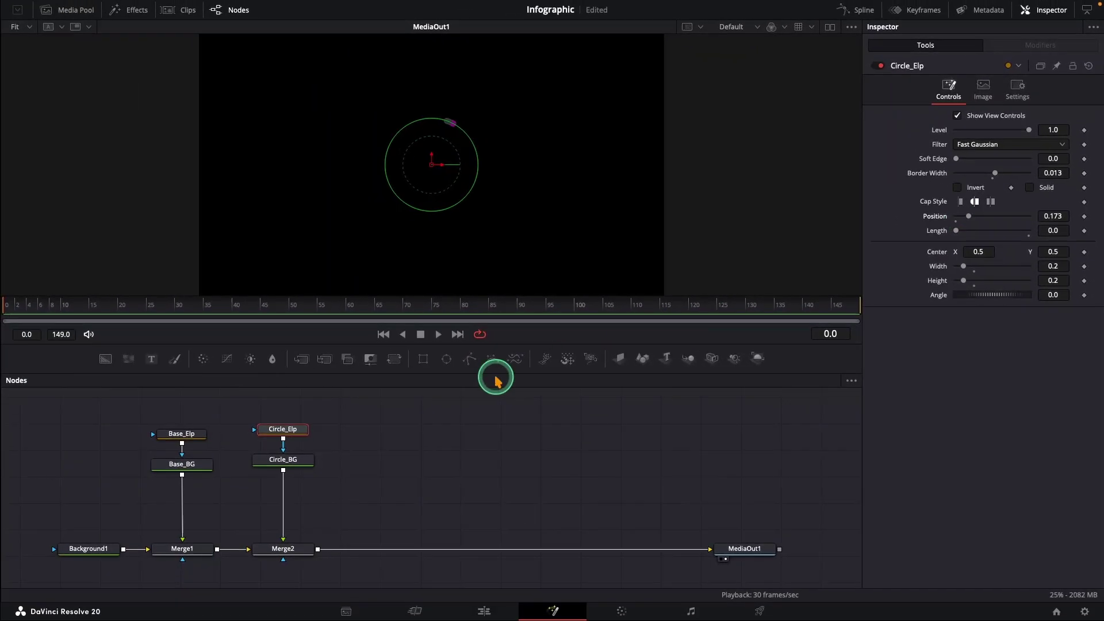
left_click(184, 435)
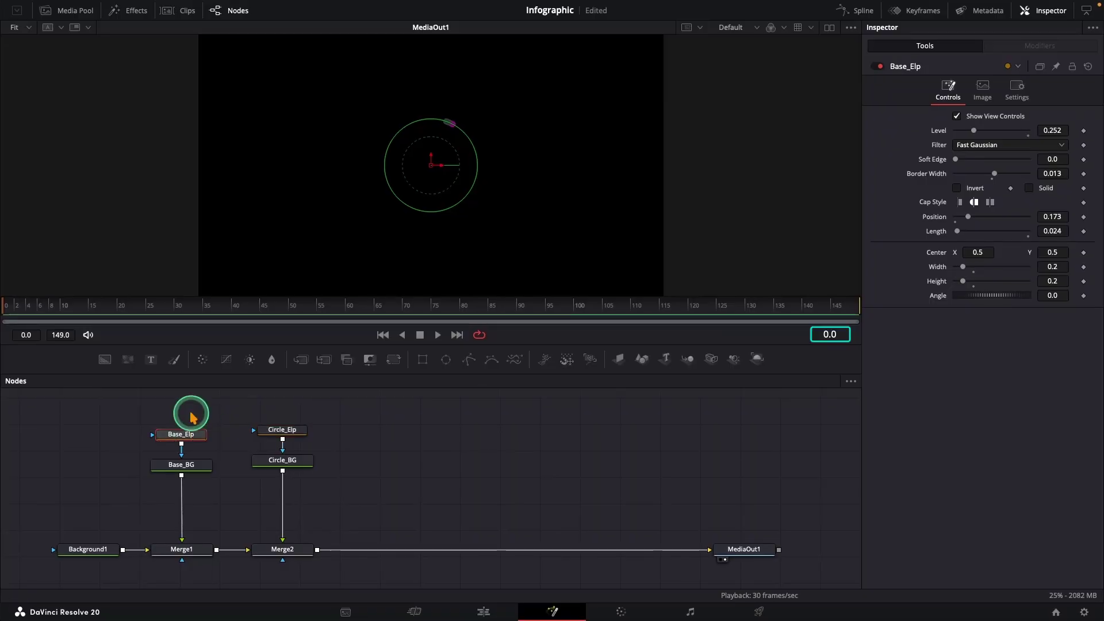
- Keyframe Base_Elp's Length at 0.024 on frame 0 and 1.0 on frame 45
left_click(1083, 231)
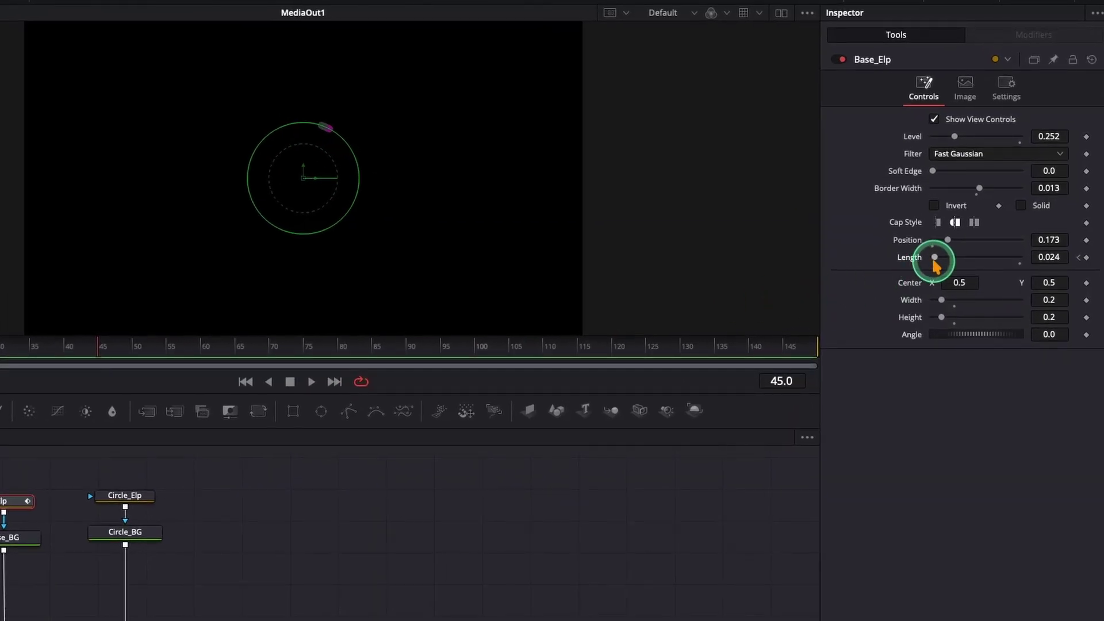
mouse_move(958, 232)
left_mouse_down()
mouse_move(988, 232)
mouse_move(1027, 257)
left_mouse_up()
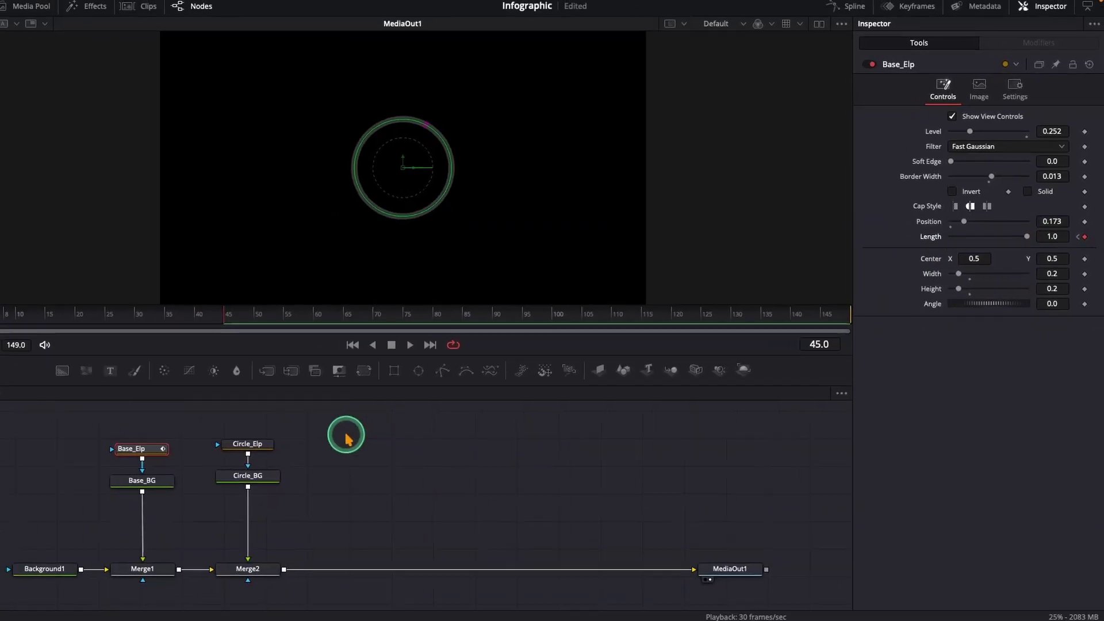
- Keyframe Circle_Elp's Length at 0 on frame 0 and 0.82 on frame 65
left_click(296, 433)
left_click(382, 335)
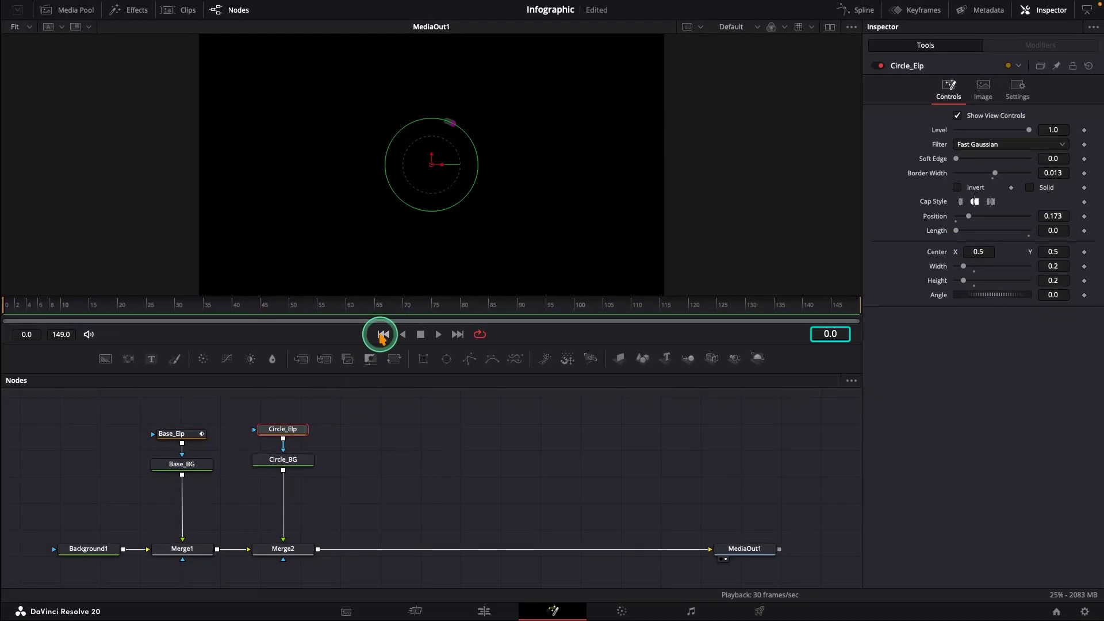
left_click(894, 263)
left_click(1083, 231)
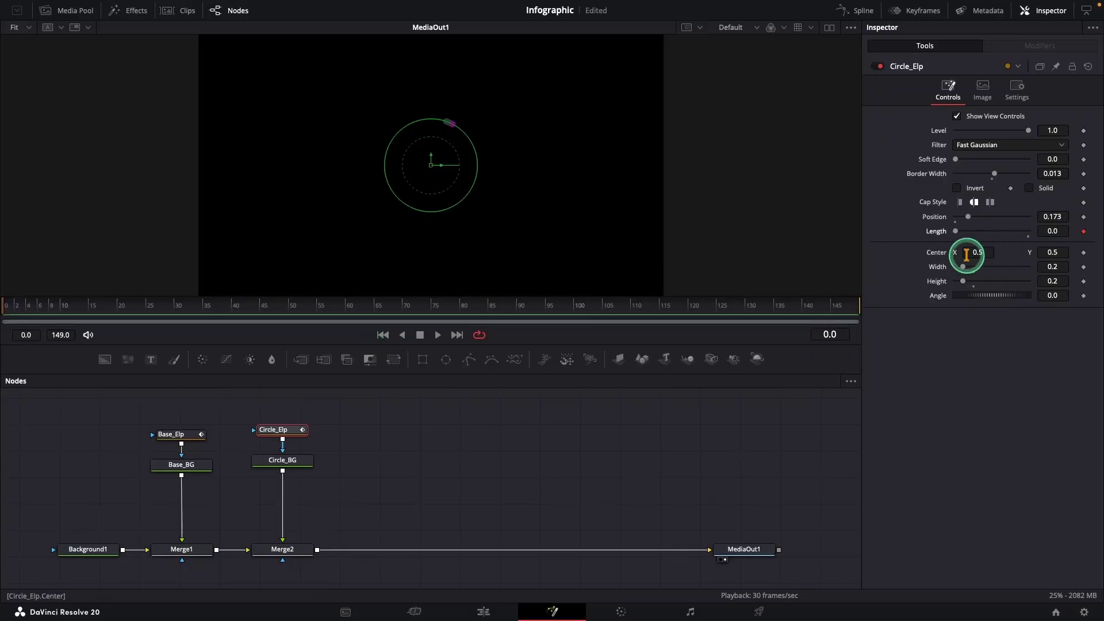
left_click_drag(380, 309, 356, 311)
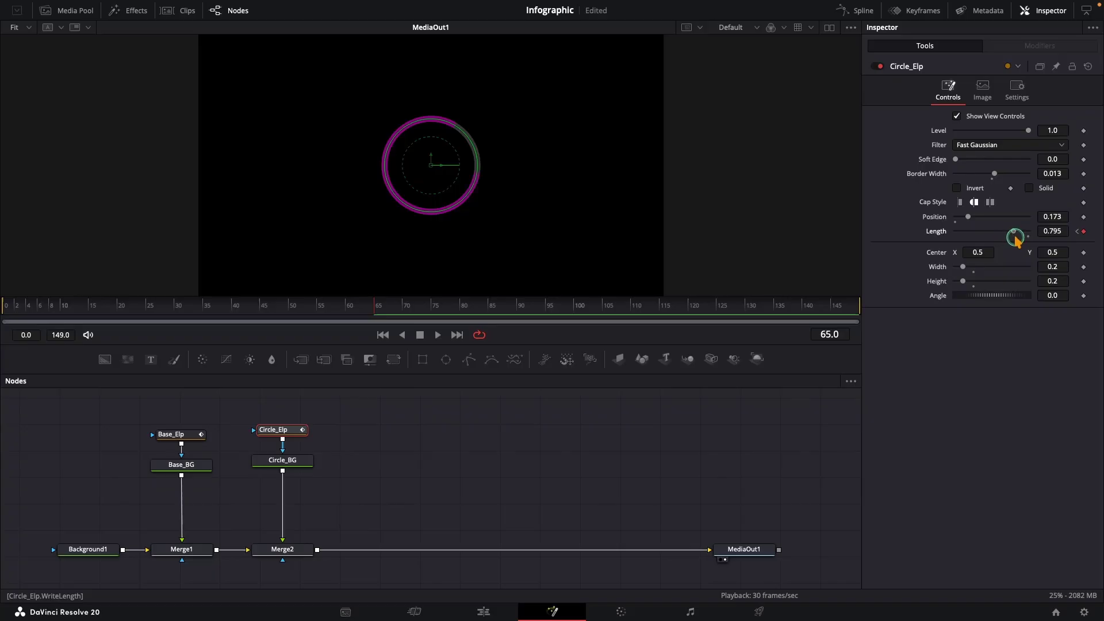
left_click_drag(1016, 238, 1054, 241)
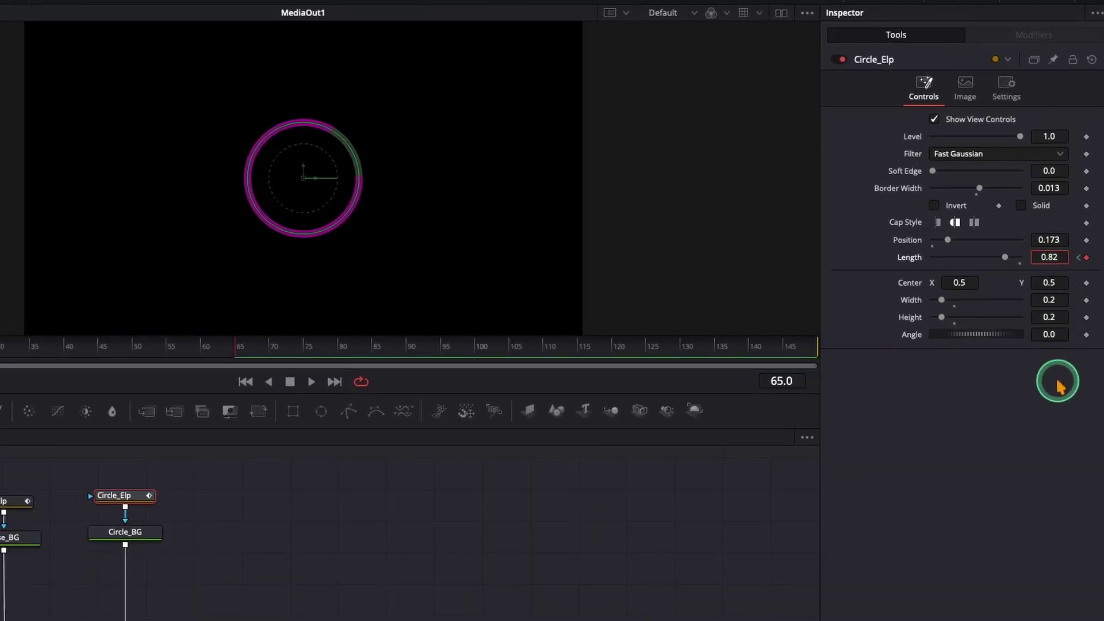
- Play the ring animation from the first frame, then stop it
left_click(340, 397)
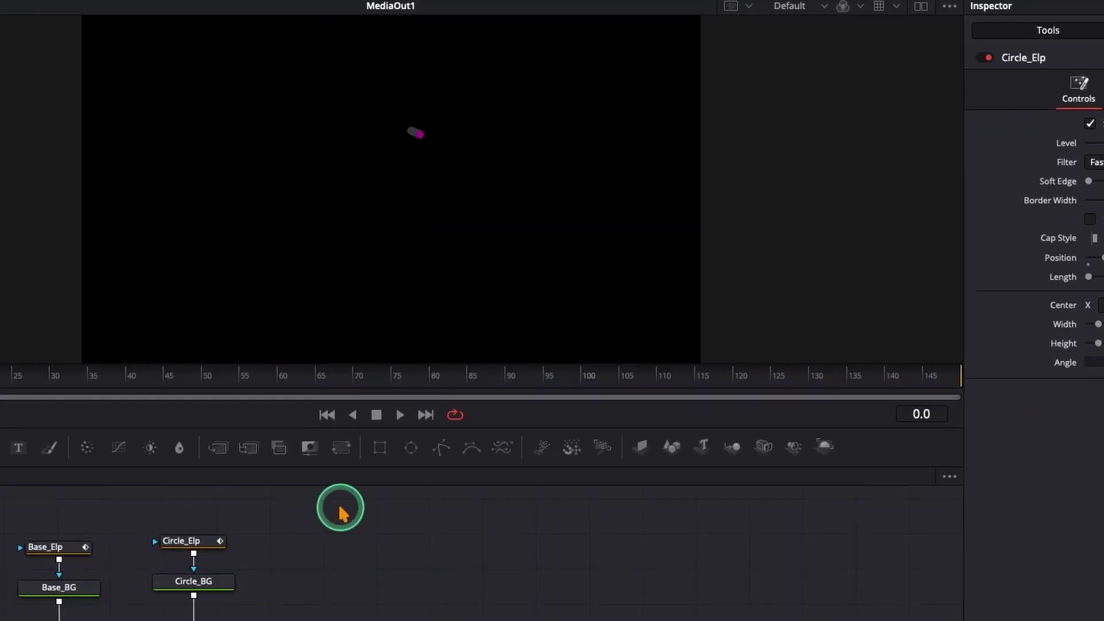
left_click(407, 396)
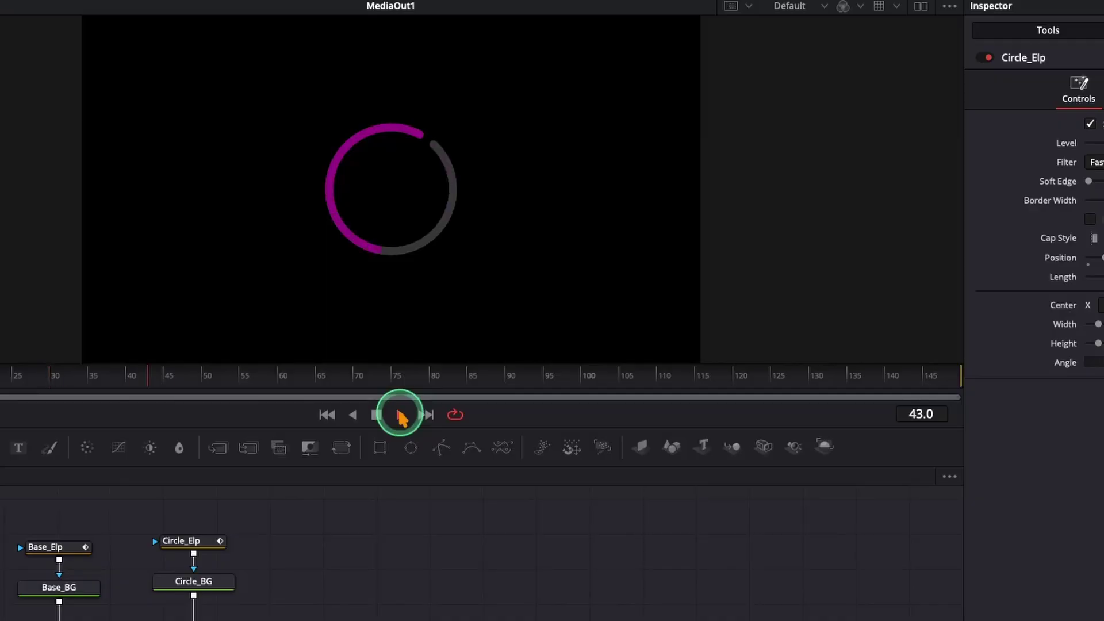
left_click(401, 414)
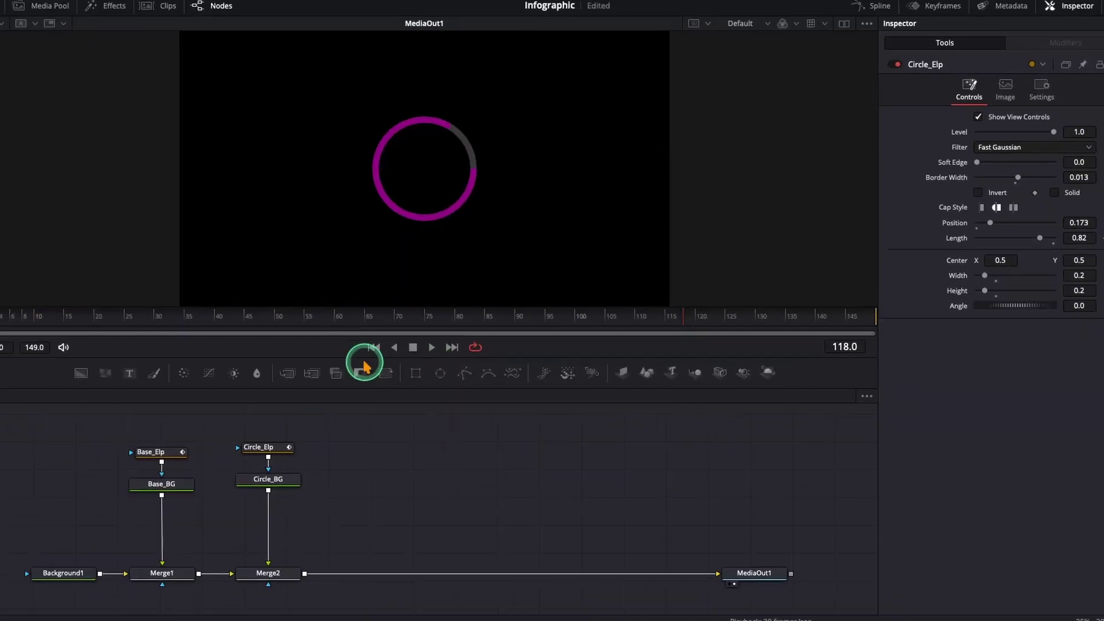
left_click(172, 433)
- Smooth Base_Elp's Length keyframes in the Spline editor and lengthen the ease-out
left_click(850, 10)
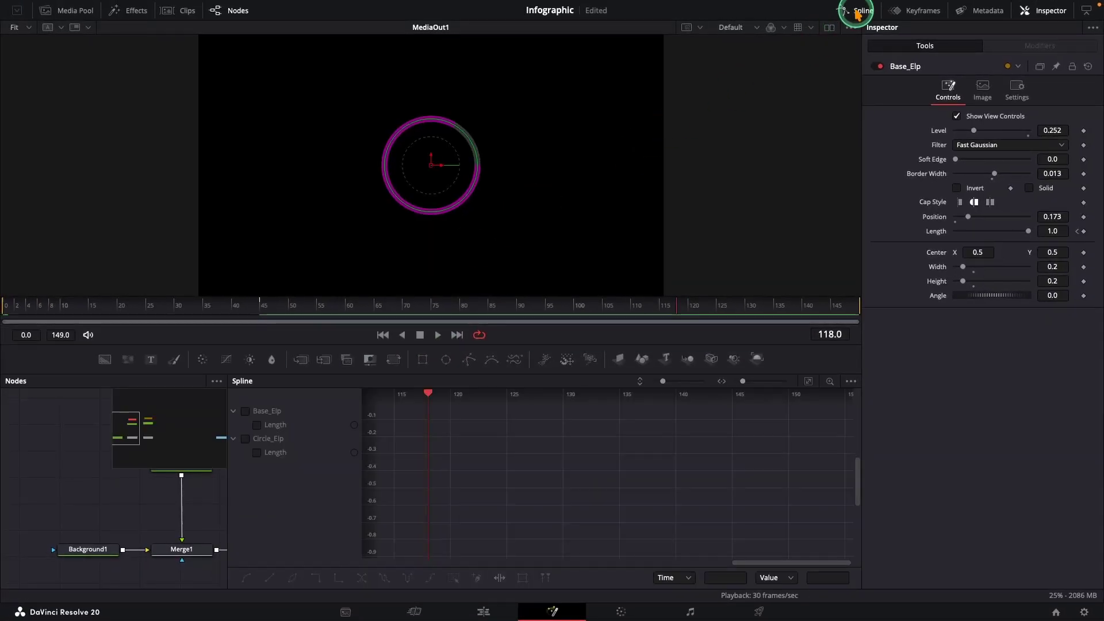
left_click(851, 383)
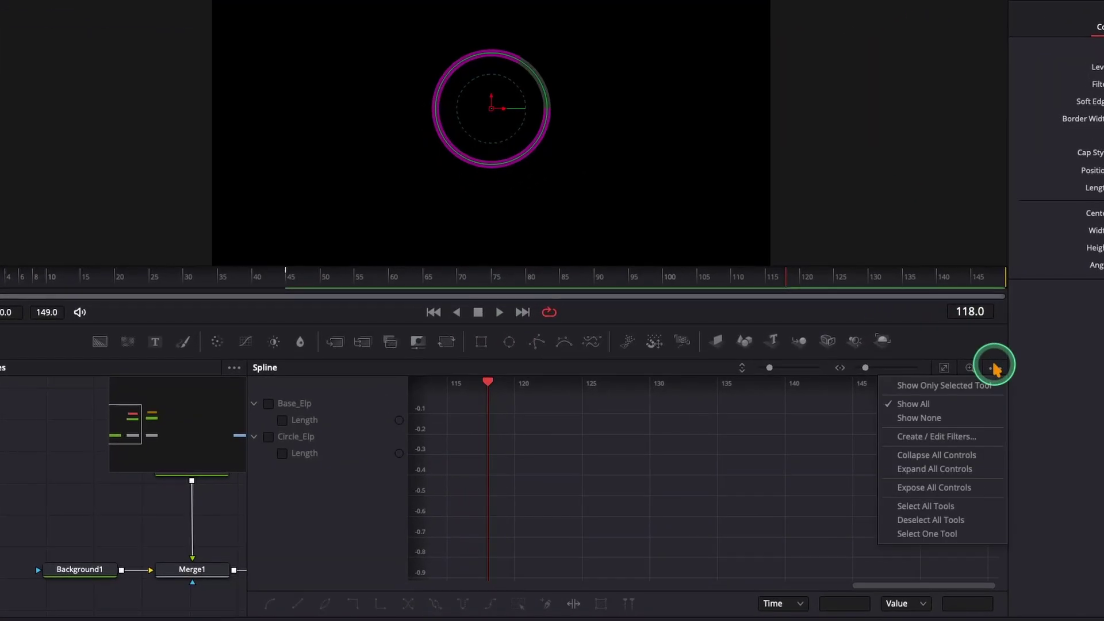
left_click(944, 385)
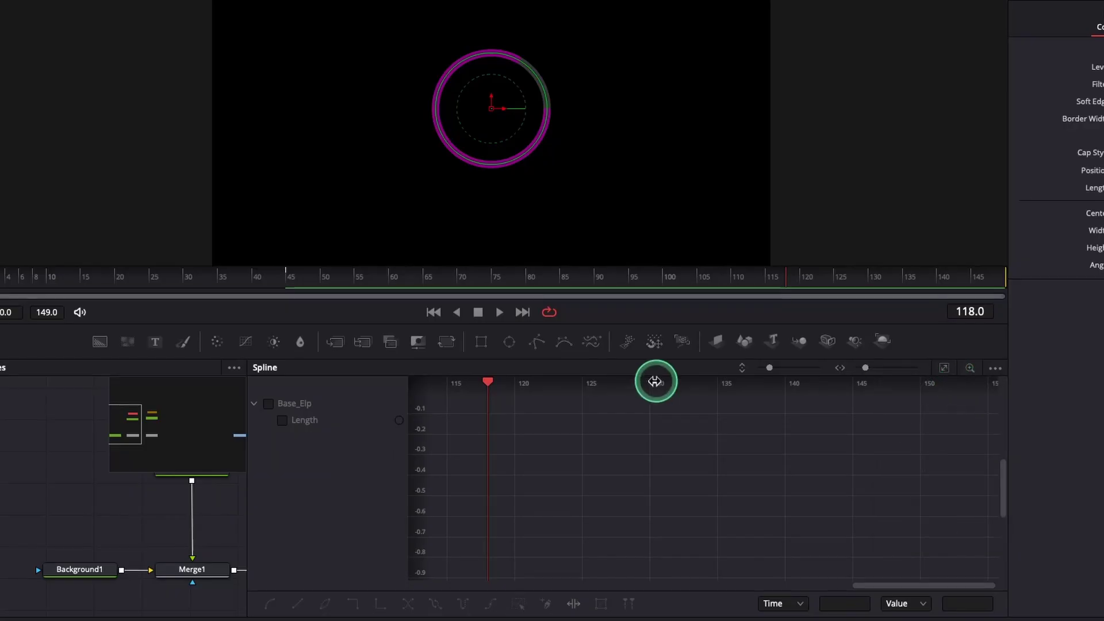
left_click(271, 407)
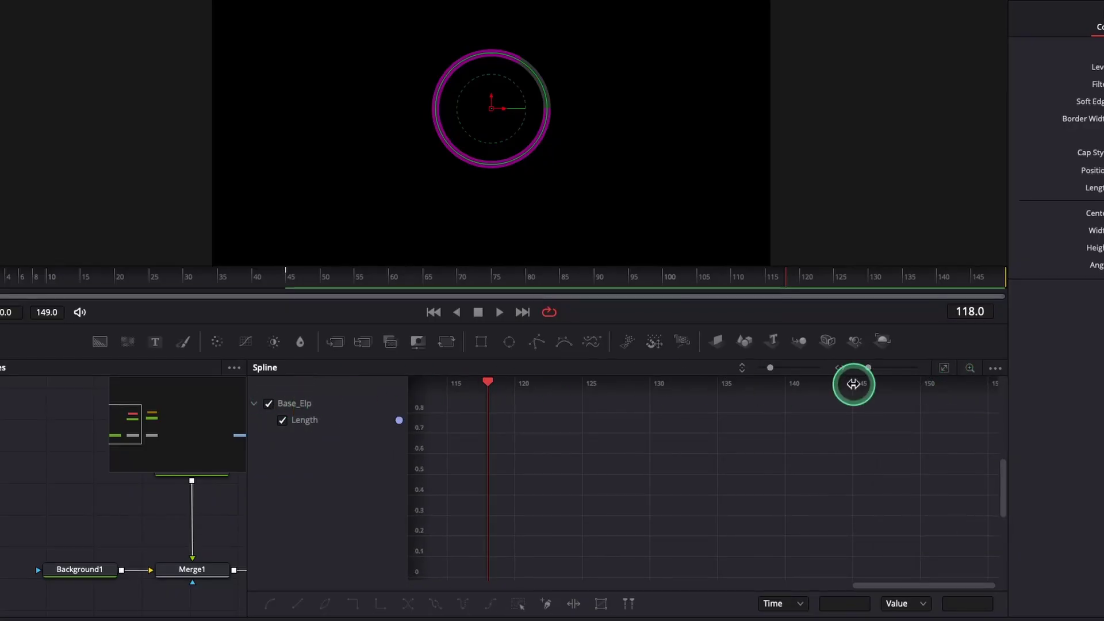
left_click(943, 367)
left_click_drag(468, 561, 453, 572)
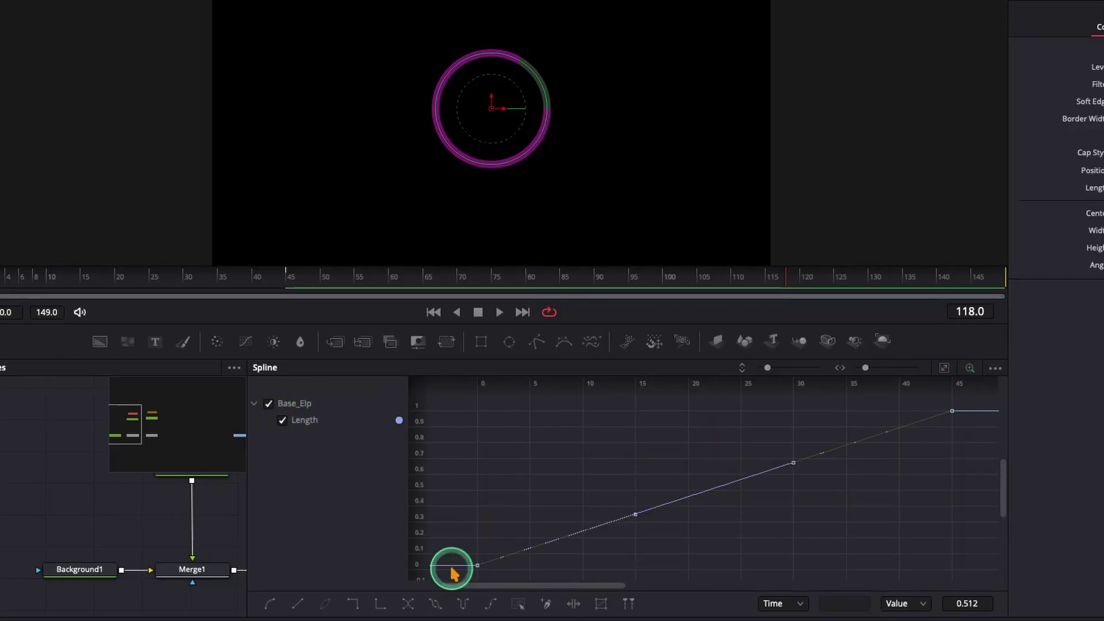
key("s")
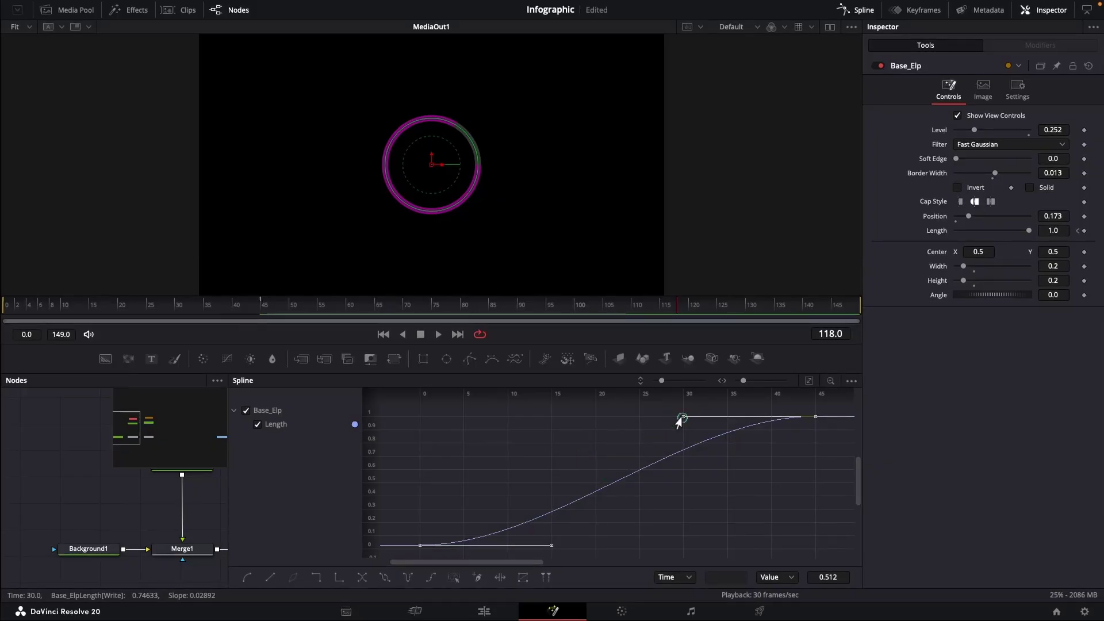
left_click_drag(680, 420, 414, 419)
left_click(855, 11)
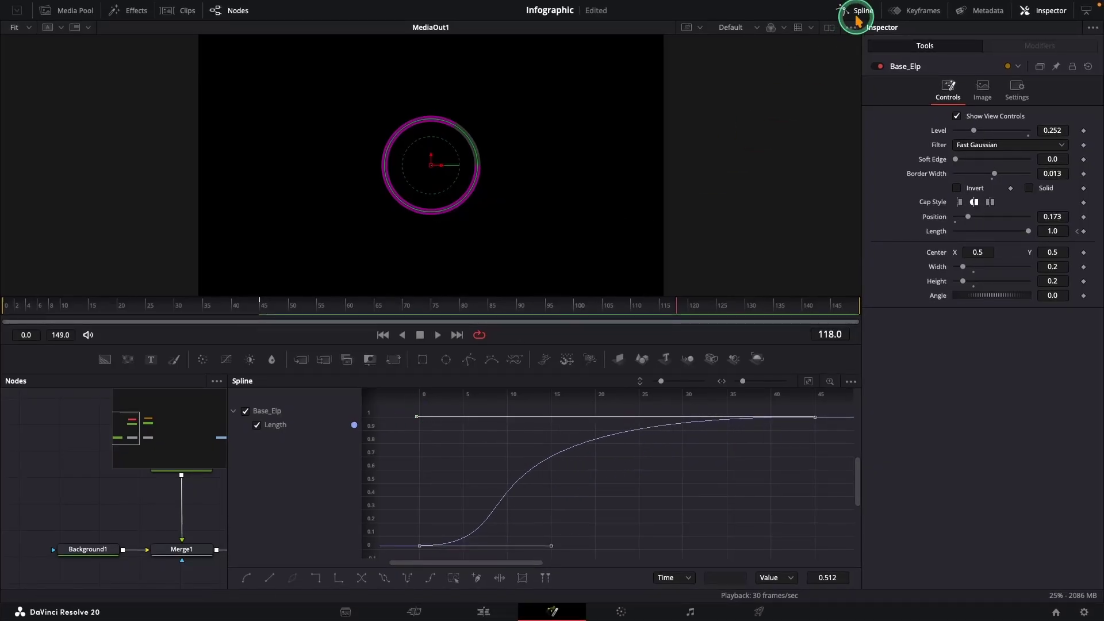
- Smooth Circle_Elp's two Length keyframes in the Spline editor and lengthen the ease
left_click(283, 430)
left_click(853, 11)
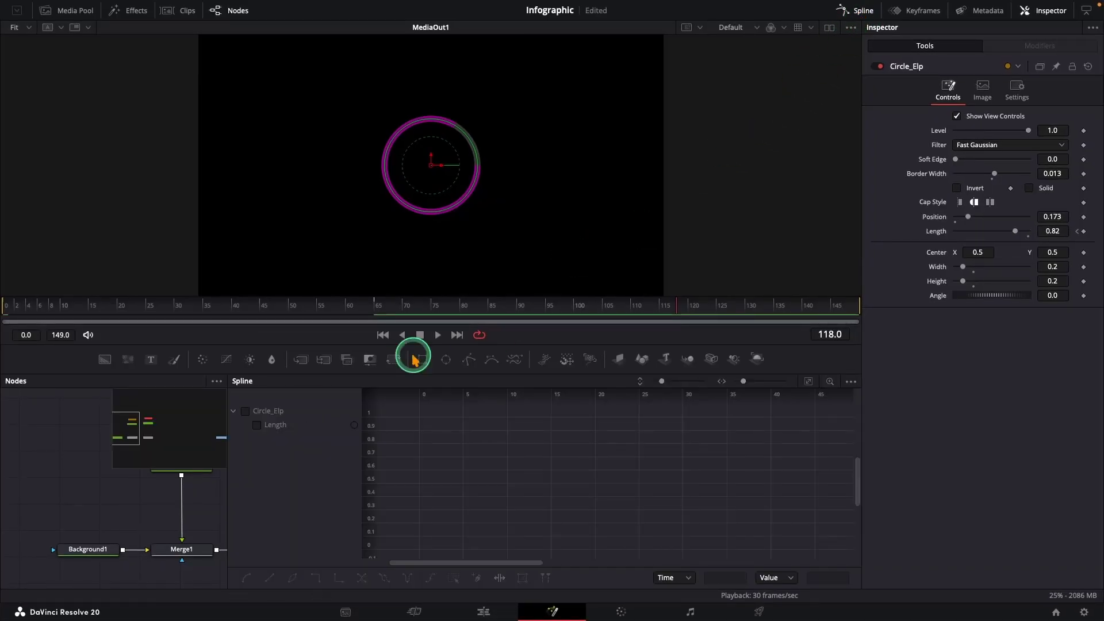
left_click(263, 411)
left_click(808, 382)
left_click_drag(818, 396, 394, 544)
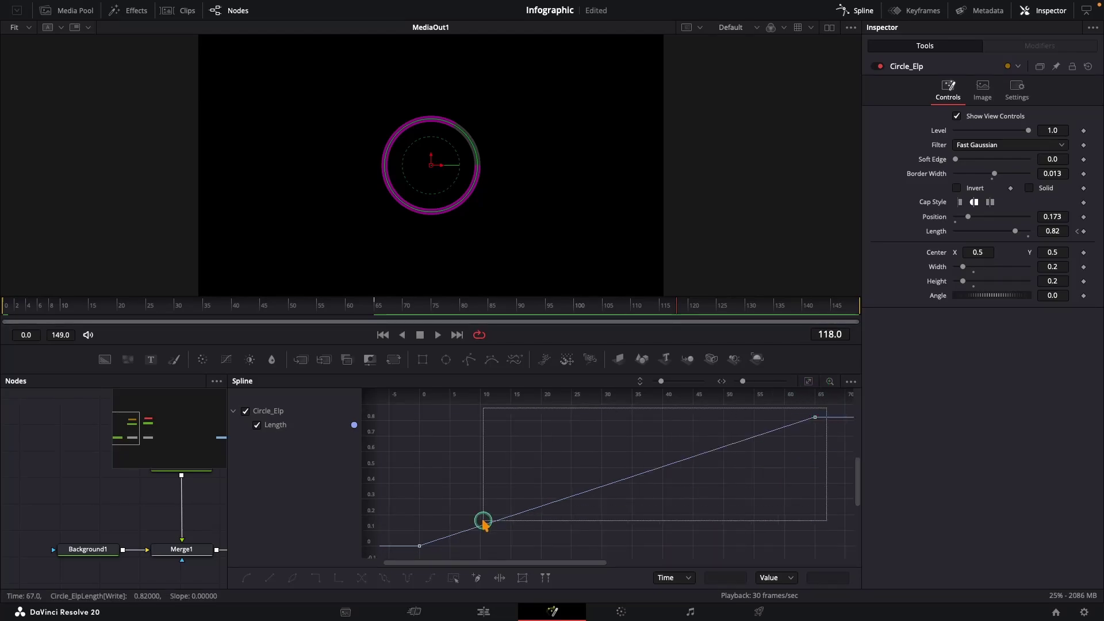
key("s")
left_click_drag(680, 420, 416, 423)
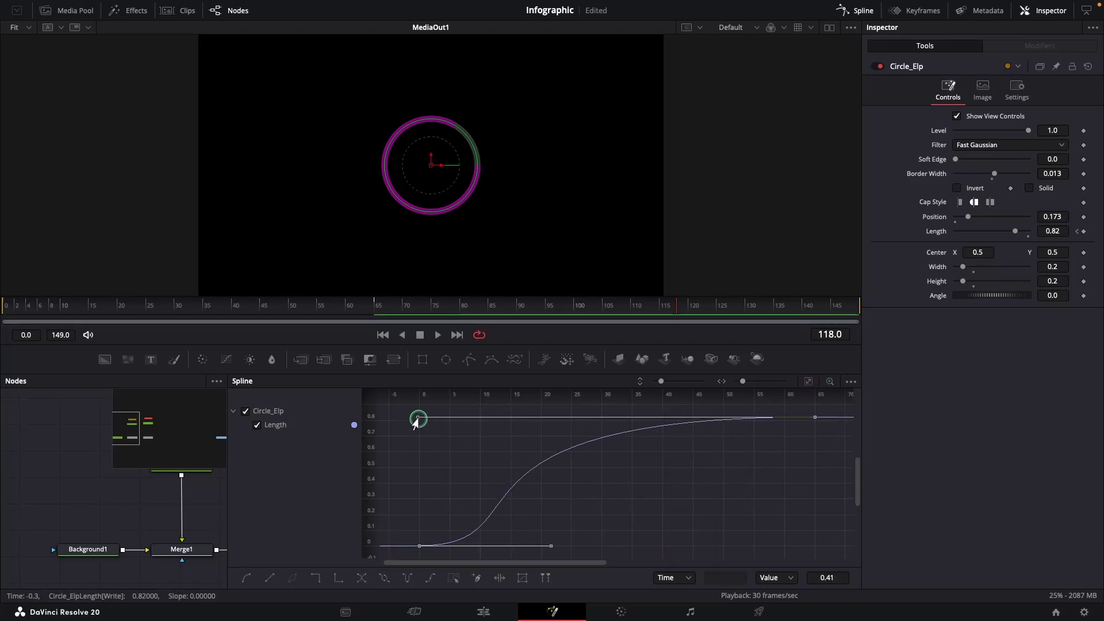
left_click(863, 10)
- Play back the eased ring animation from the first frame, then stop
left_click(326, 414)
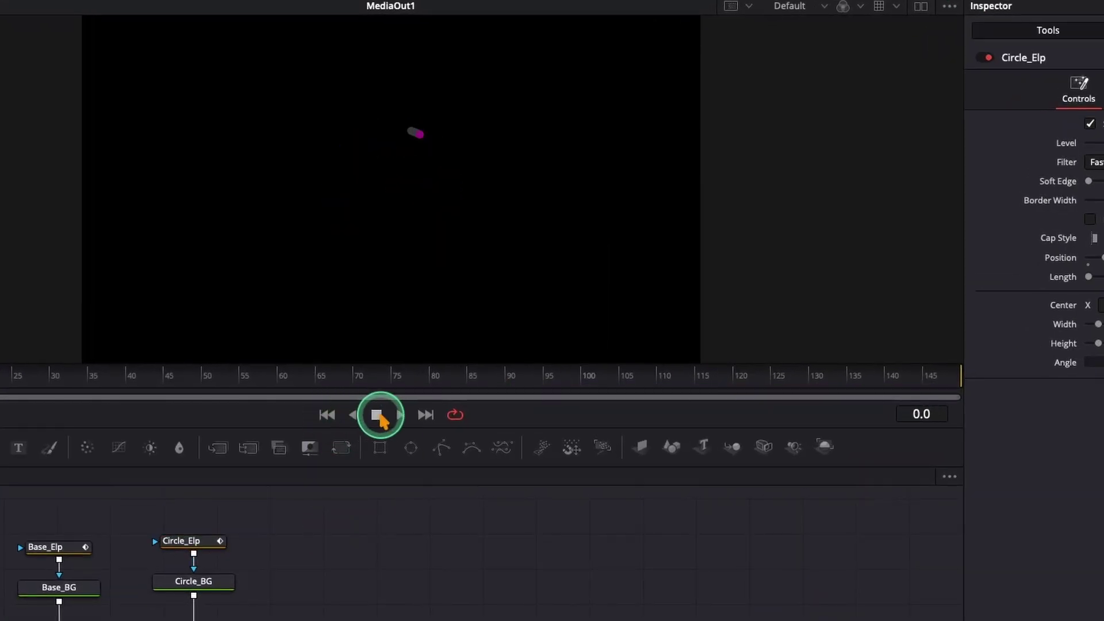
left_click(398, 414)
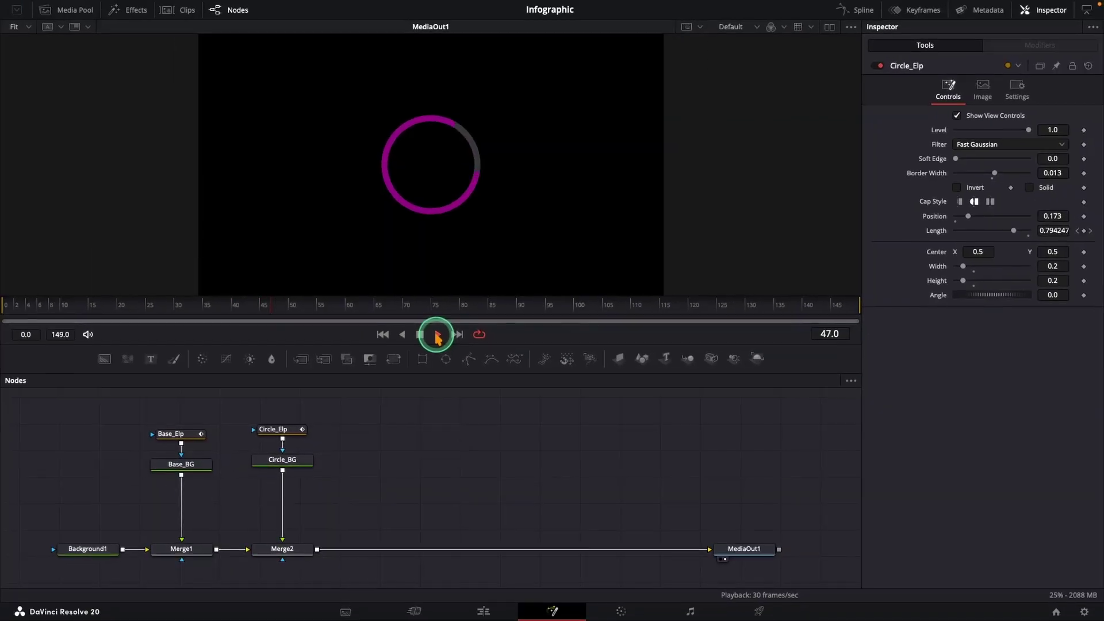
left_click(420, 337)
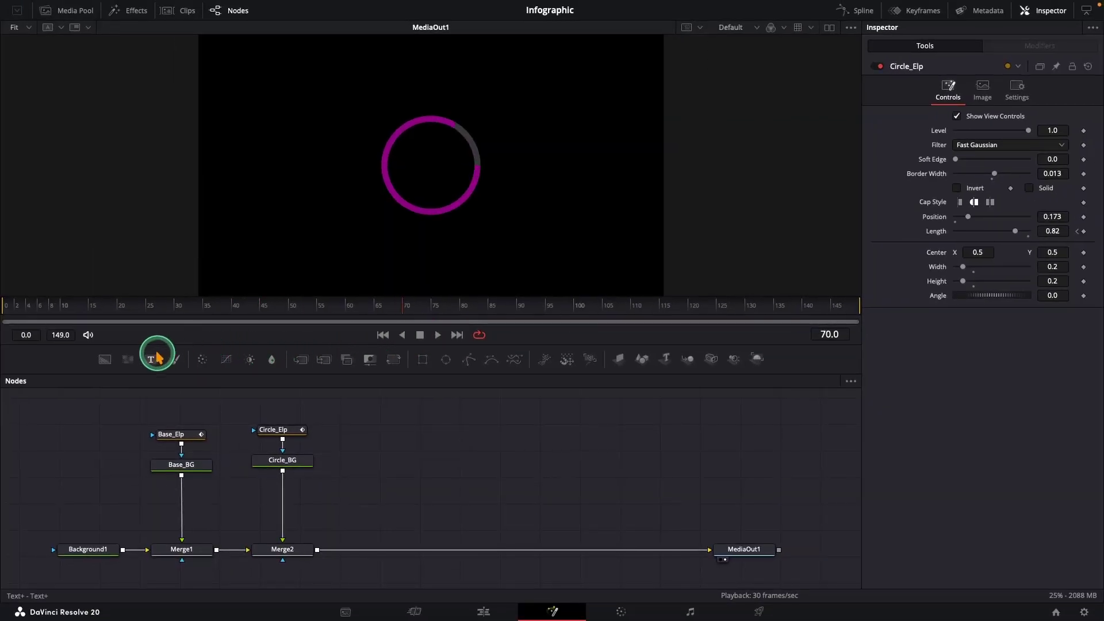
- Add a Text+ node renamed Value_Text and merge it onto Merge2 as Merge3
left_click_drag(163, 372, 399, 433)
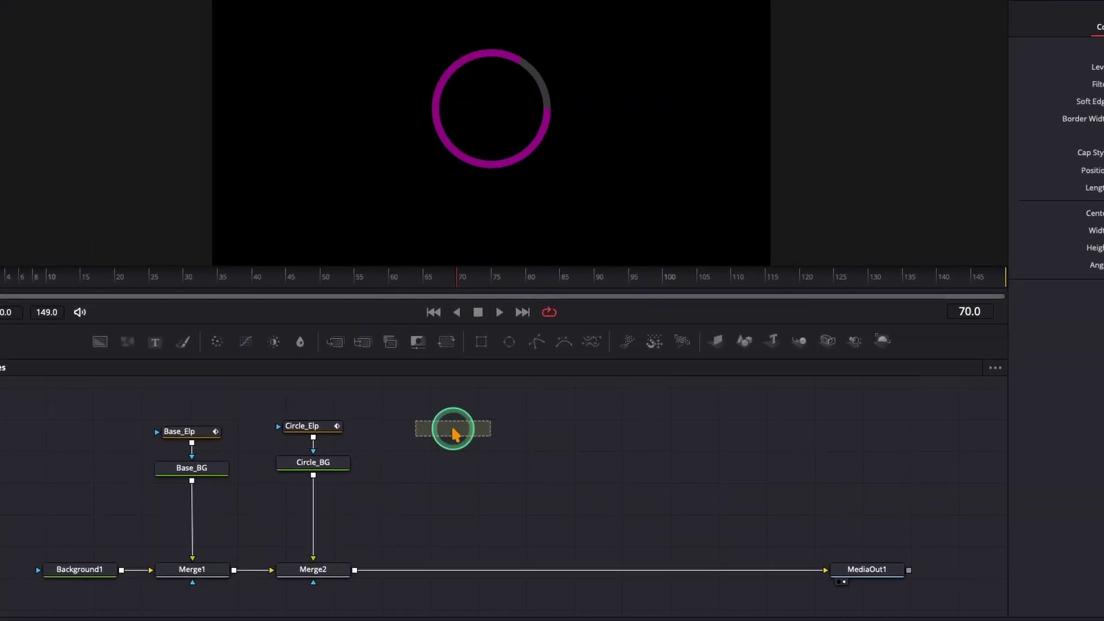
right_click(400, 437)
left_click(501, 309)
type("Value_Text")
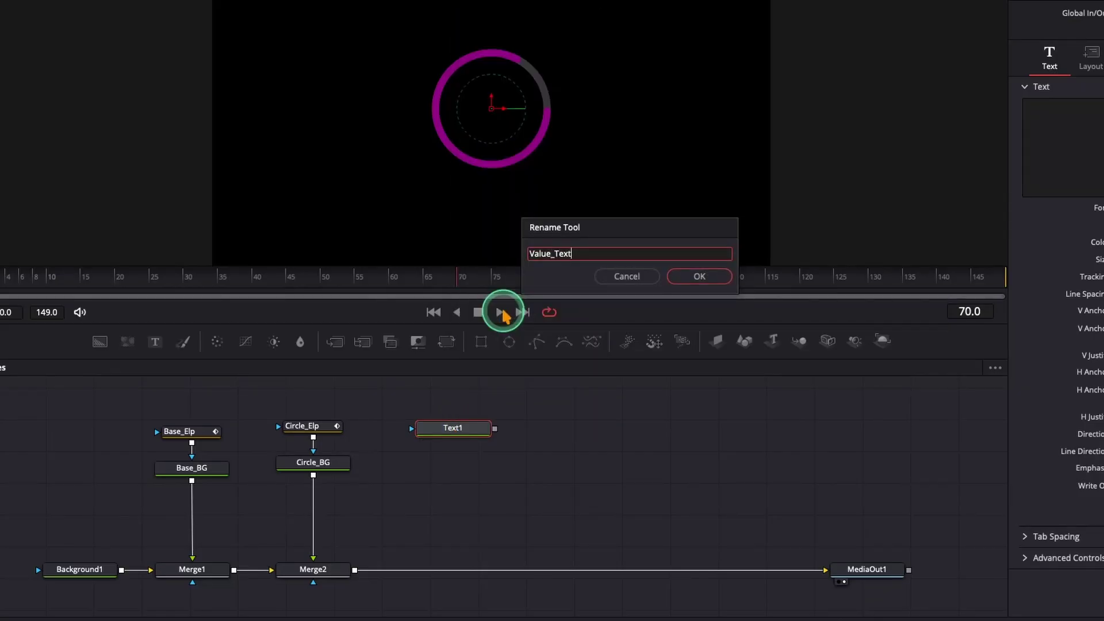
key("Return")
left_click_drag(494, 428, 354, 570)
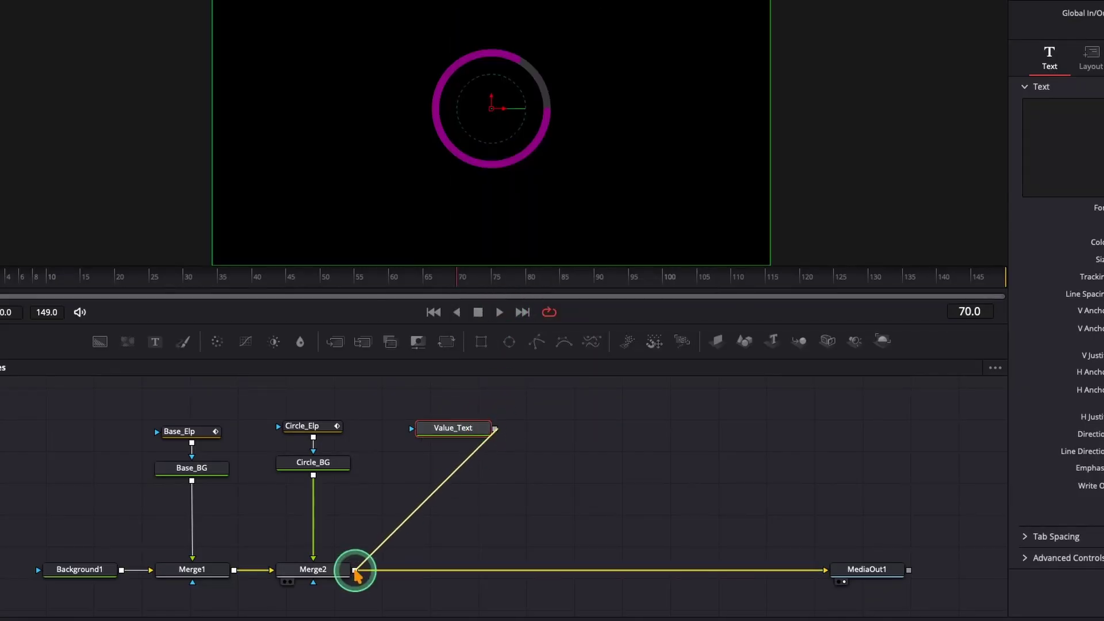
left_click(477, 436)
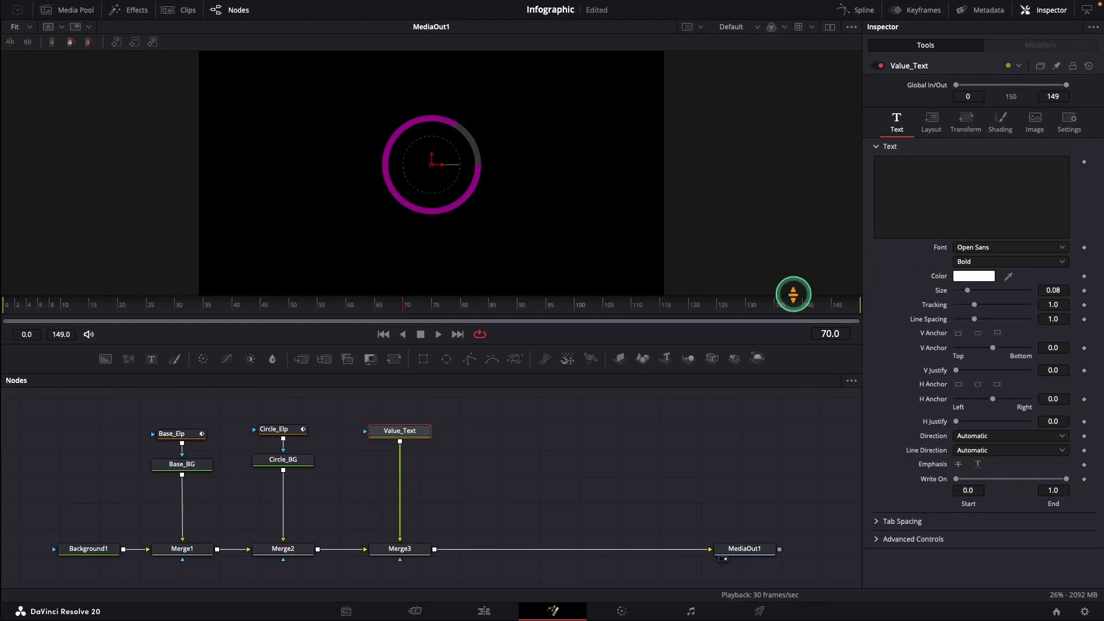
- At frame 0, enable the Text keyframe on Value_Text's number
left_click(383, 334)
left_click(900, 221)
type("1")
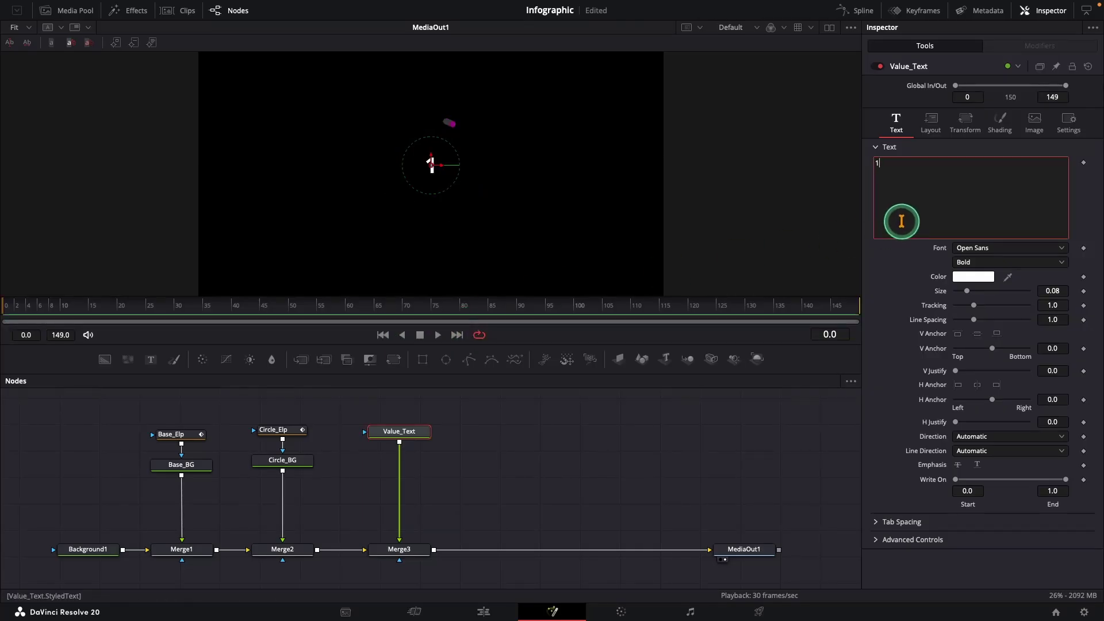
left_click(1083, 163)
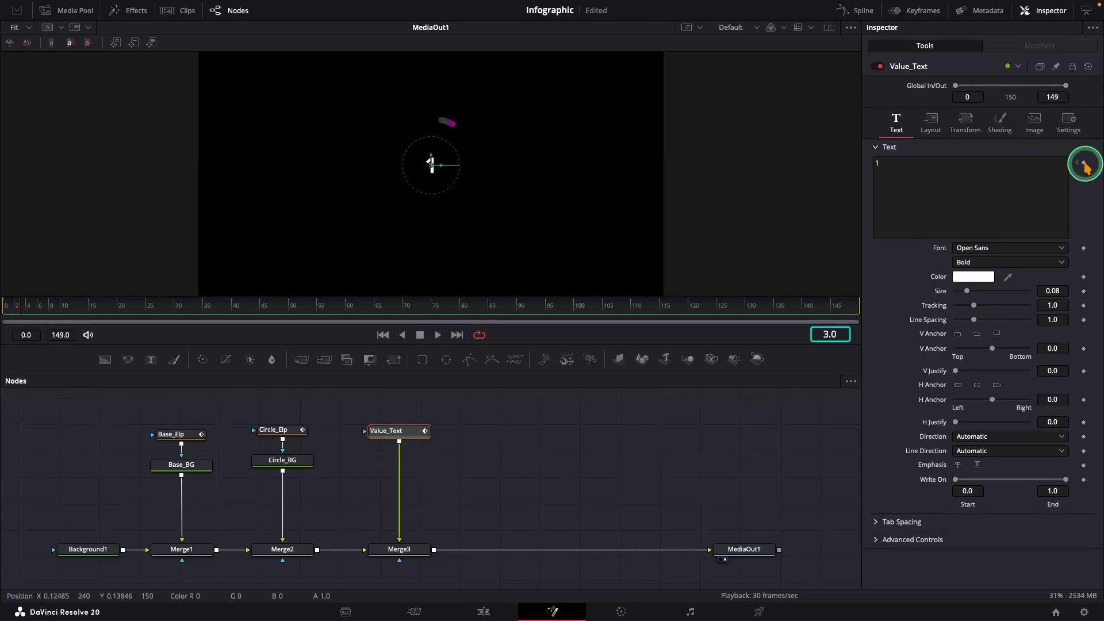
left_click(919, 168)
type("3")
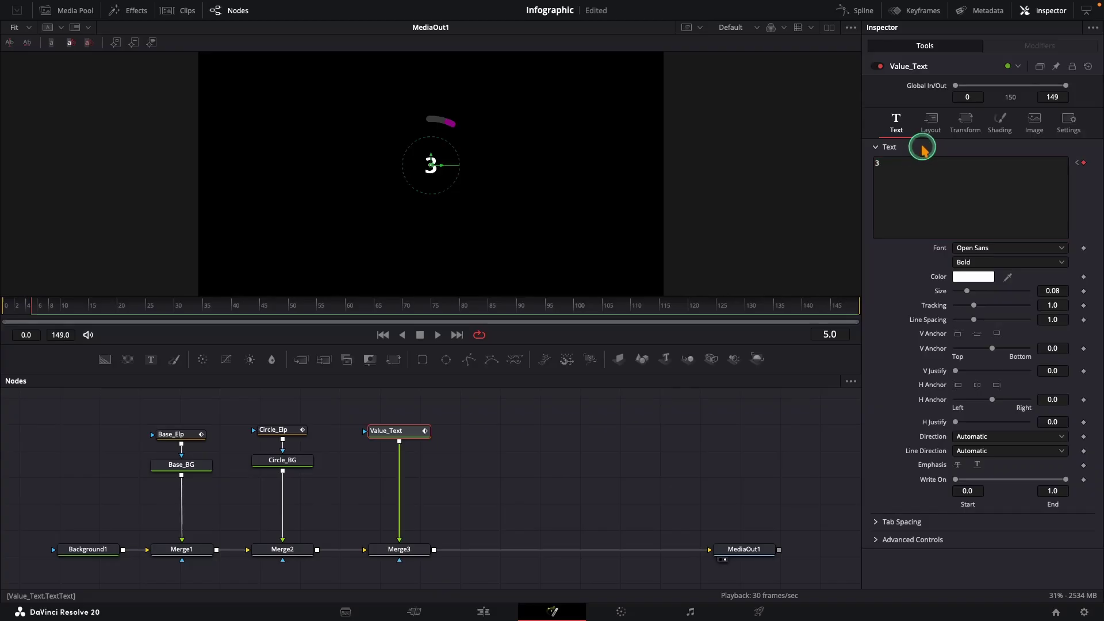
type("8")
- Enter rising counter values frame by frame up to 82 at frame 65, then play back
left_click(909, 151)
type("15")
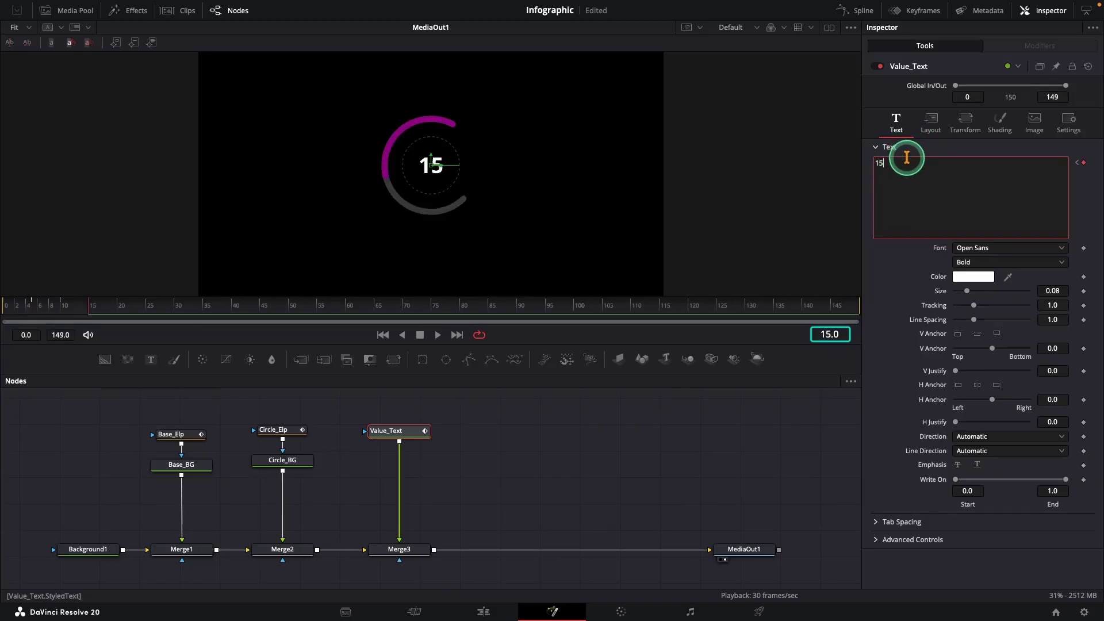
left_click(935, 154)
type("25")
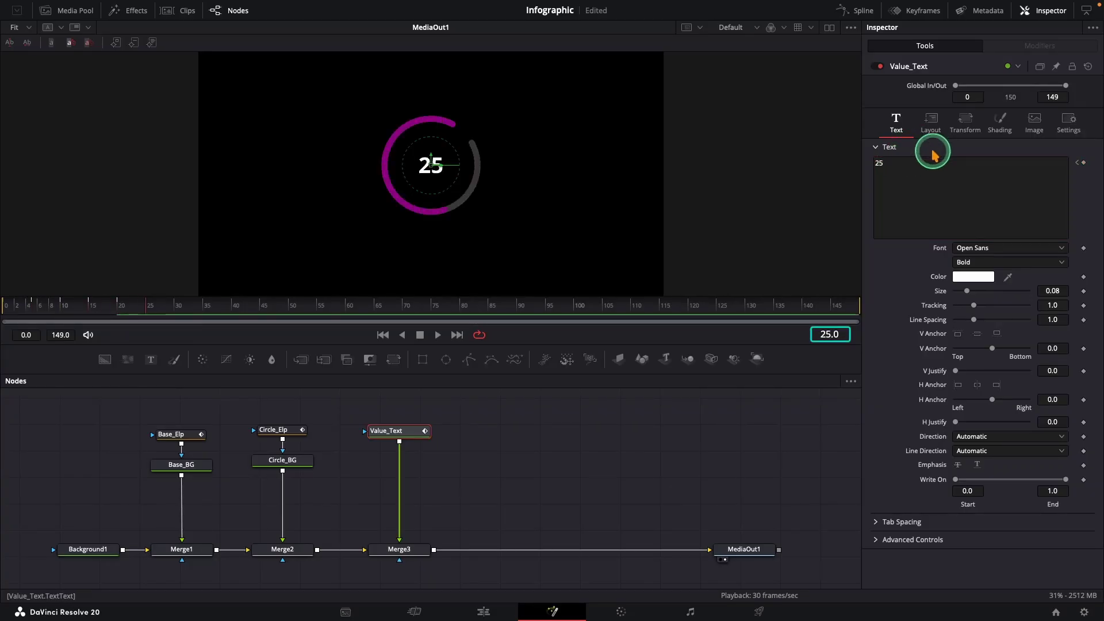
left_click(931, 156)
type("36")
left_click(938, 155)
type("46")
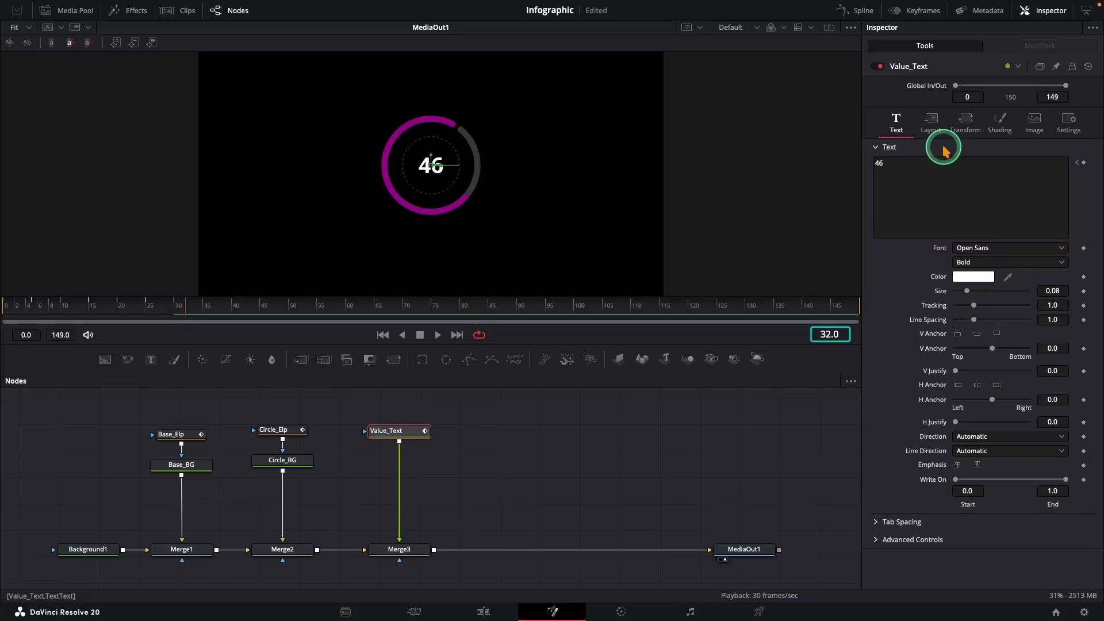
left_click(945, 151)
type("56")
left_click(948, 150)
type("65")
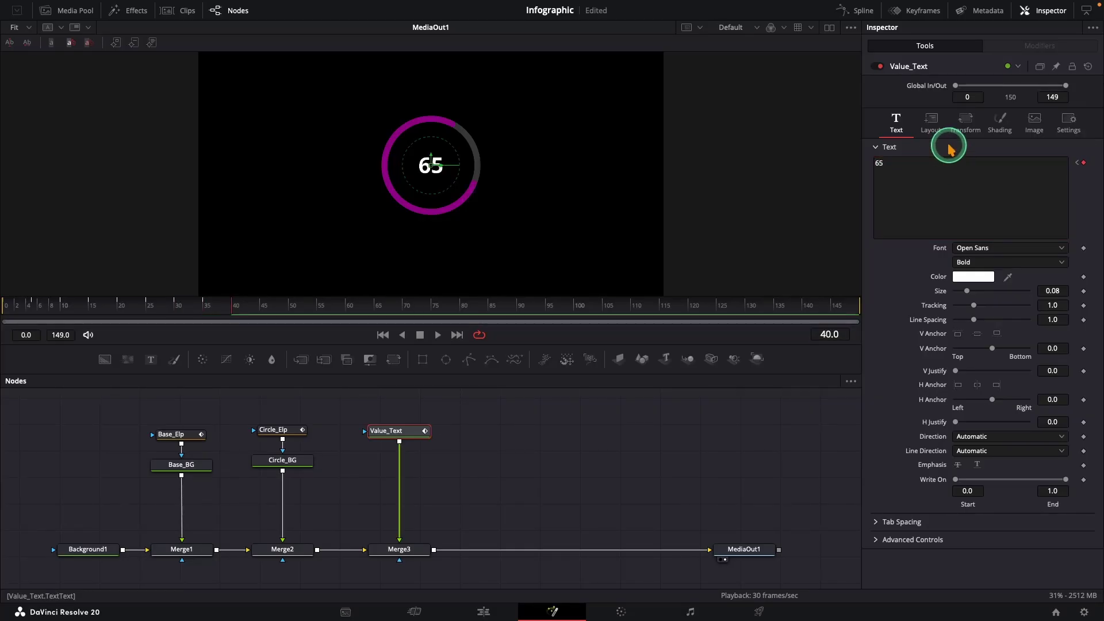
left_click(942, 156)
type("72")
left_click(940, 153)
type("7")
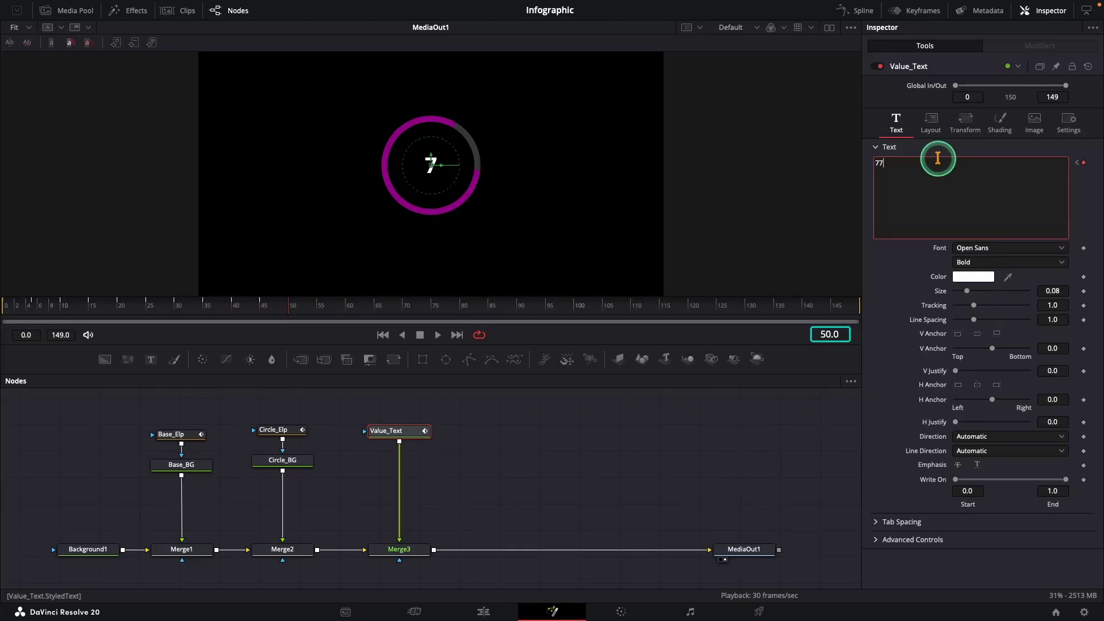
type("7")
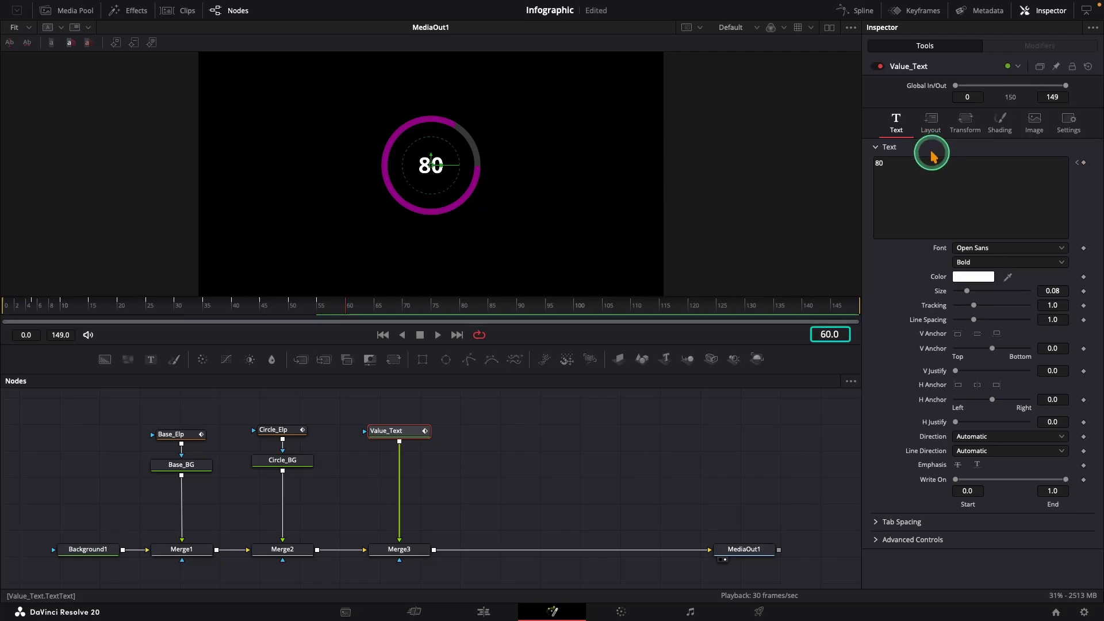
left_click(932, 153)
key("BackSpace")
type("1")
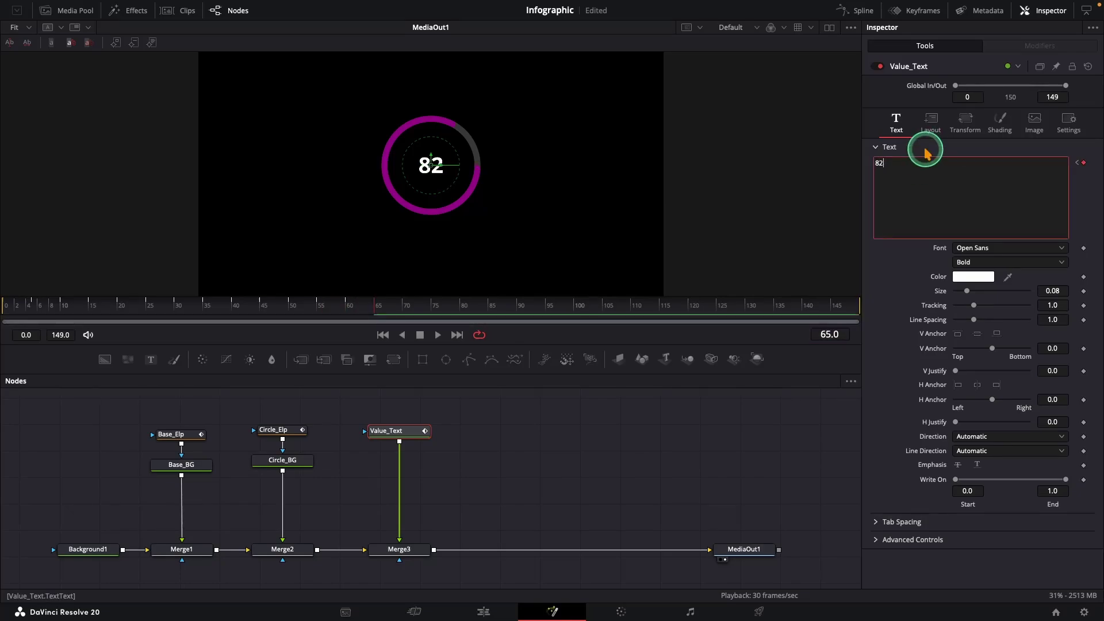
left_click(383, 335)
left_click(437, 335)
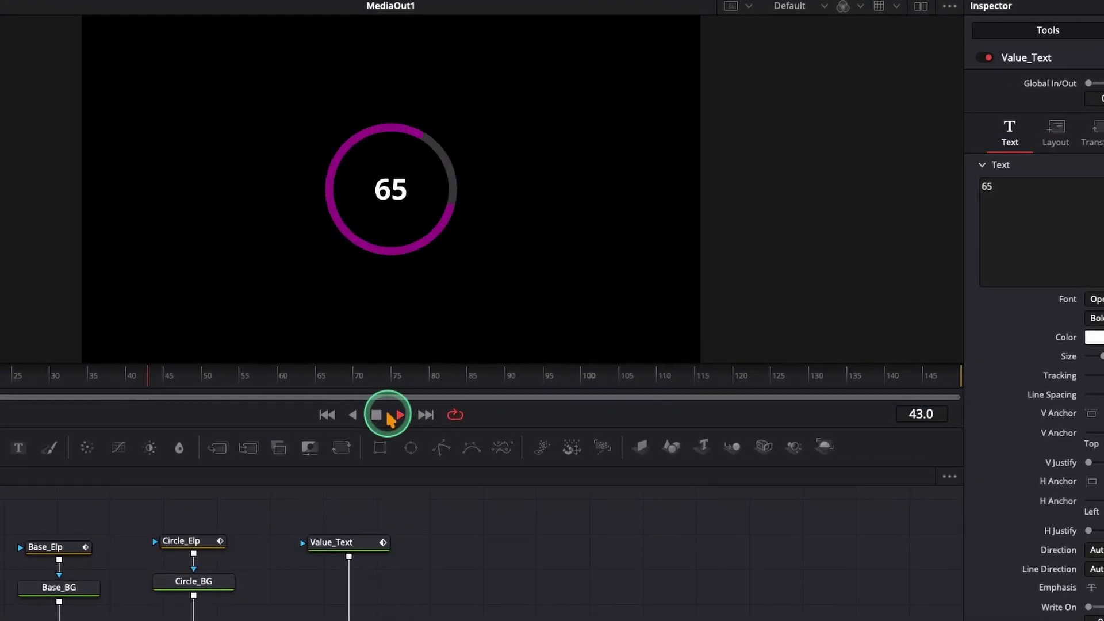
- Add a second Text+ node for the percent sign, merged as Merge4, in Bold
left_click(399, 417)
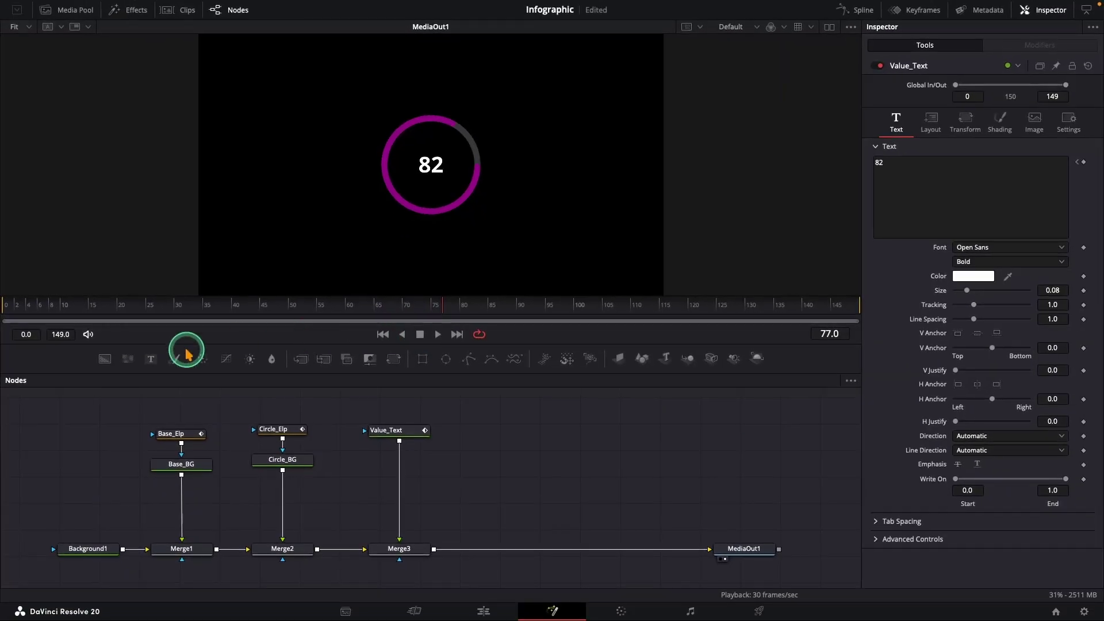
mouse_move(150, 358)
left_mouse_down()
mouse_move(519, 428)
mouse_move(522, 467)
mouse_move(434, 549)
left_mouse_up()
left_click(973, 261)
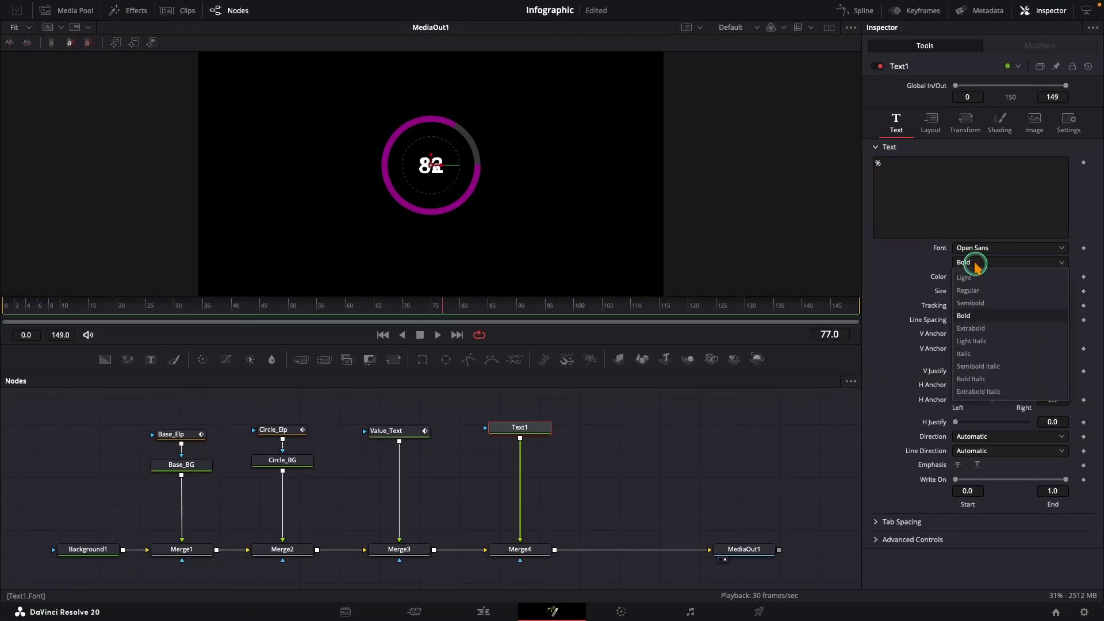
left_click(974, 288)
- Adjust Center X of the percent sign and number so the centre reads 82%
left_click(936, 125)
type("0.526")
left_click(973, 176)
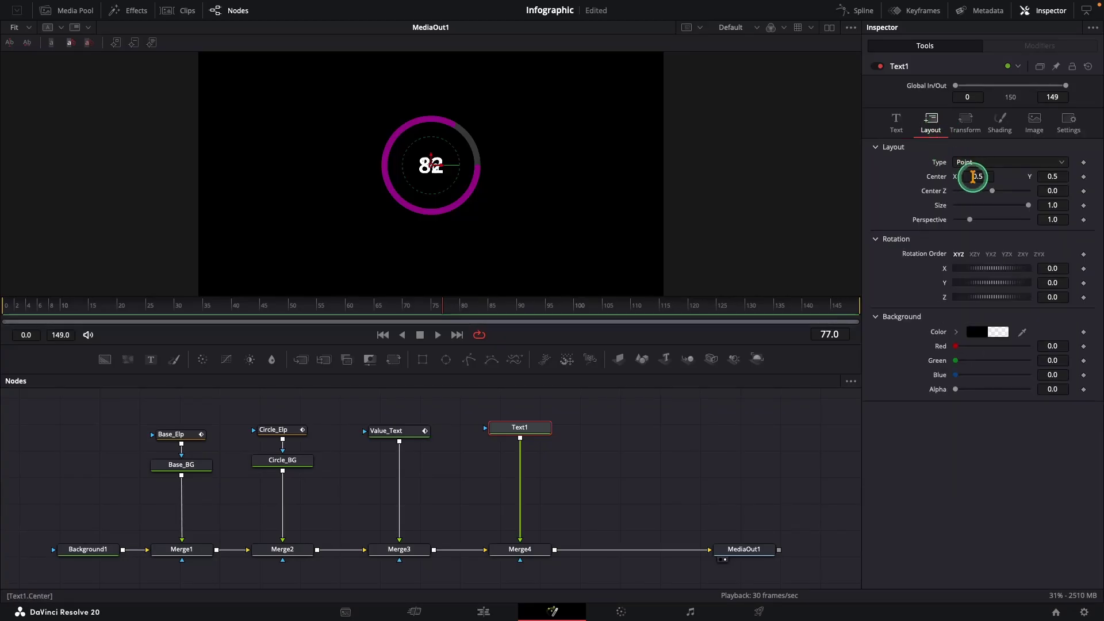
left_click(388, 432)
left_click(931, 126)
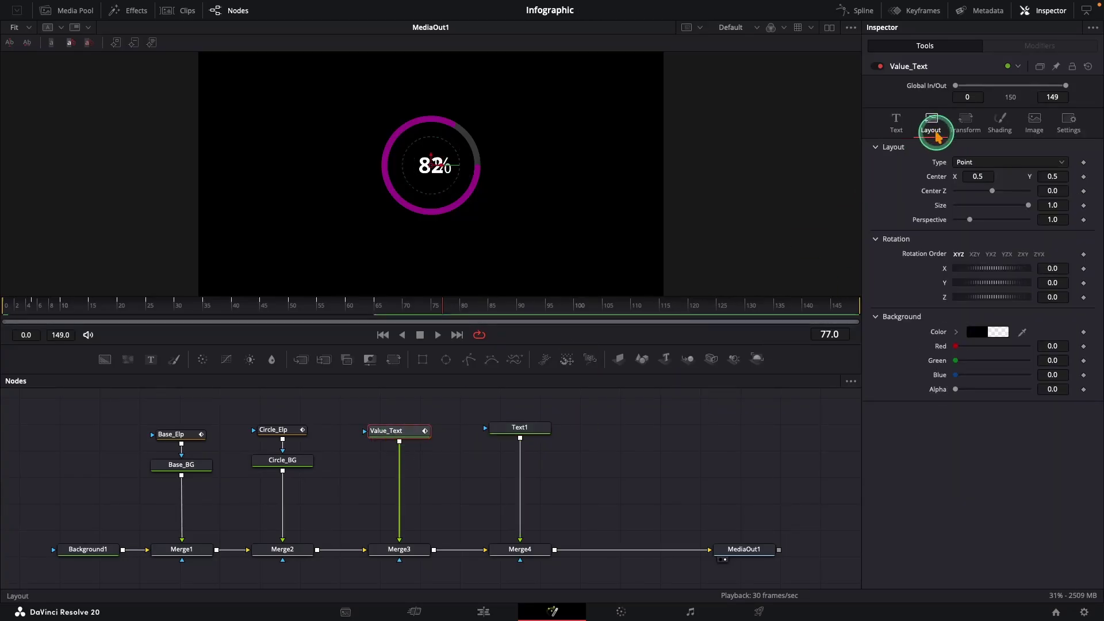
left_click(535, 428)
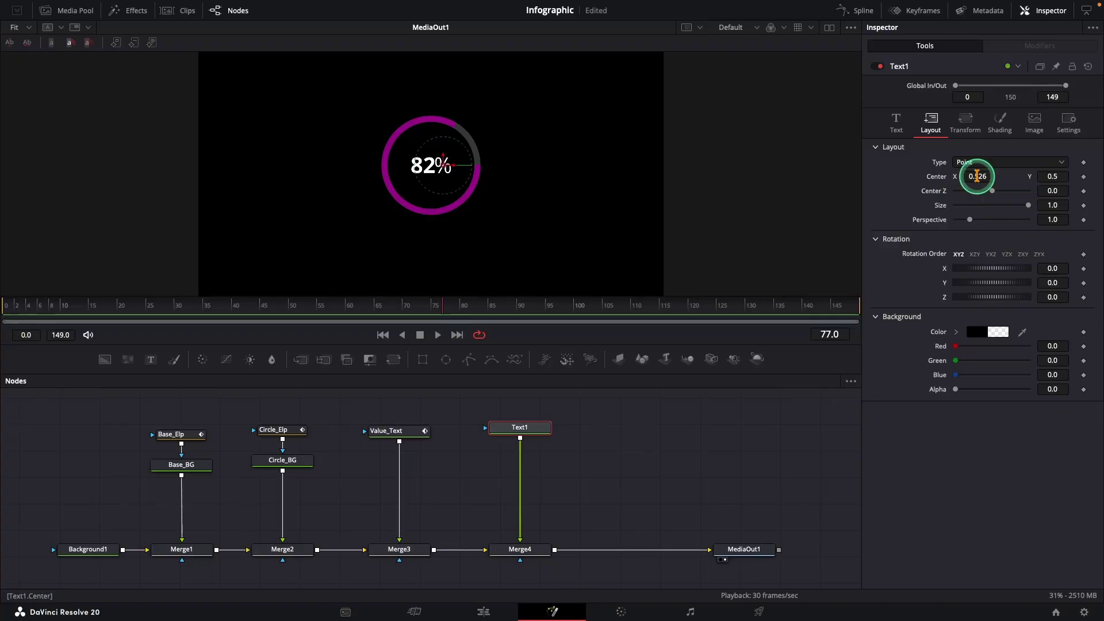
left_click_drag(978, 176, 979, 179)
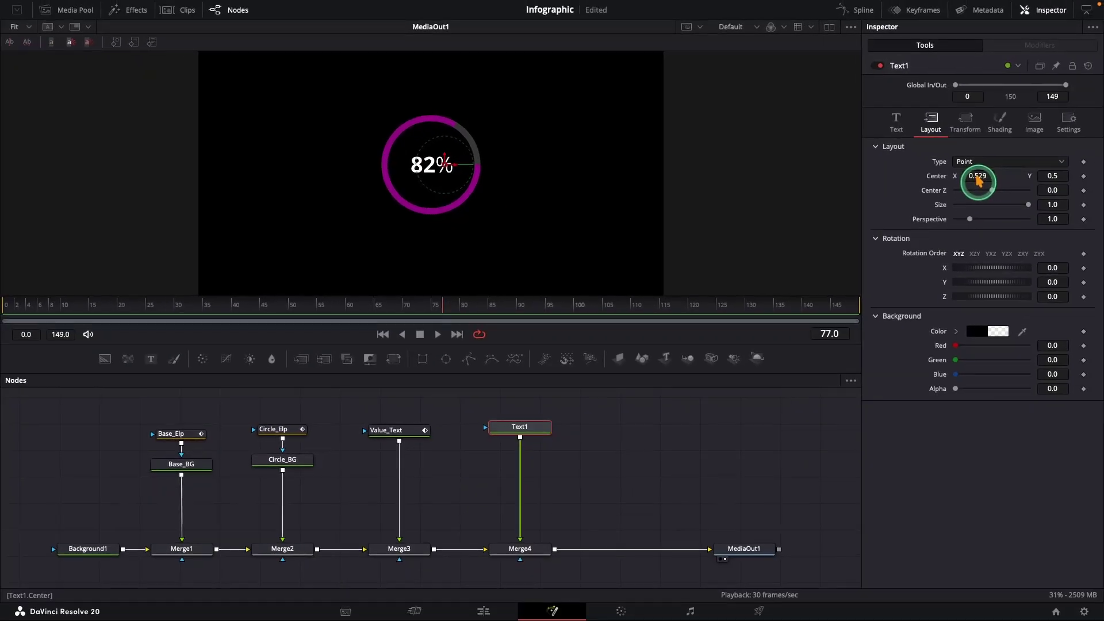
- Keyframe Value_Text's opacity from 0.409 at frame 0 to 1.0 at frame 65
left_click(377, 431)
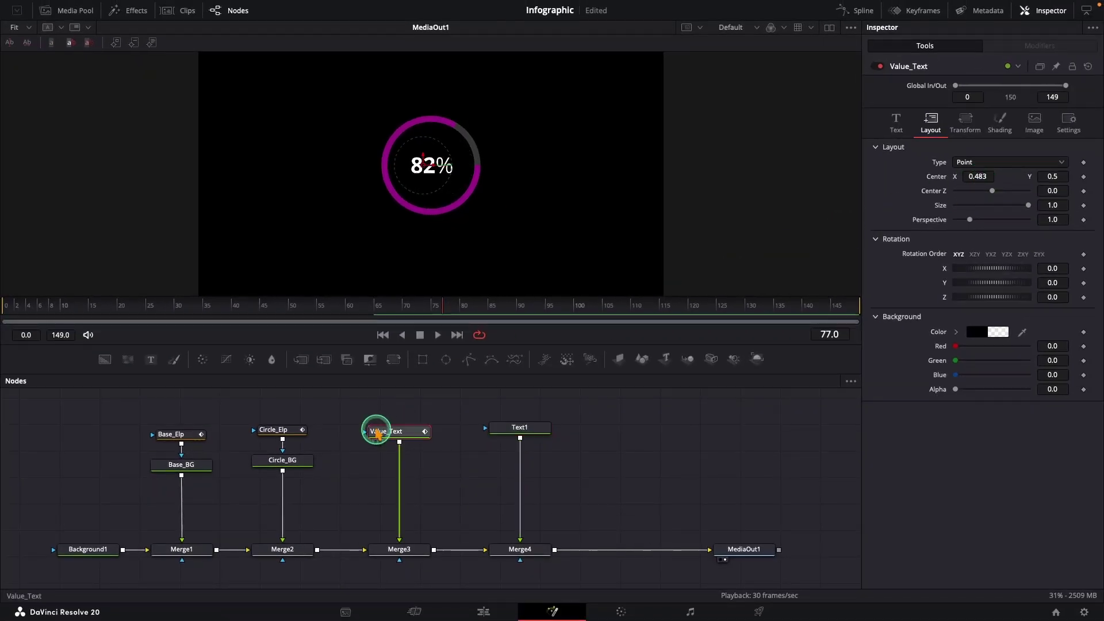
left_click(383, 335)
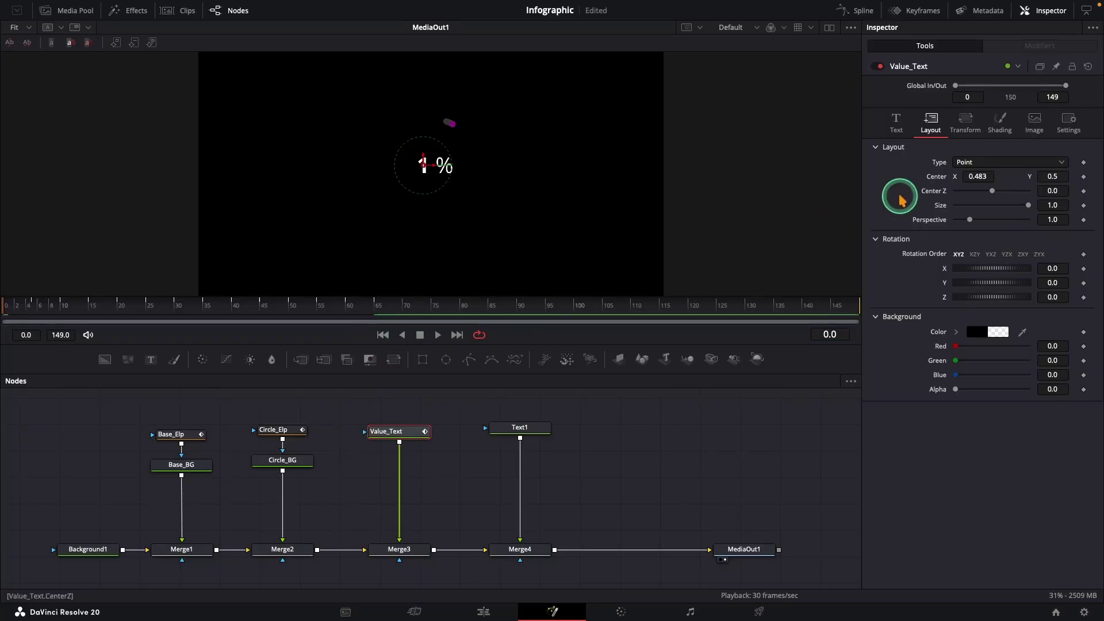
left_click(999, 126)
left_click_drag(1030, 243, 992, 248)
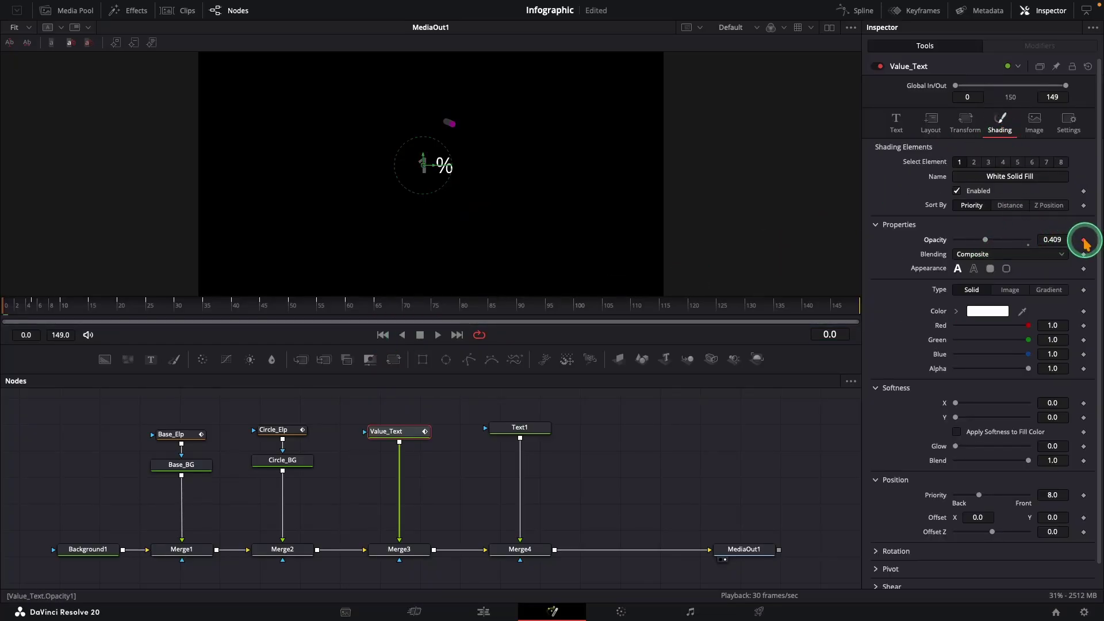
left_click(379, 308)
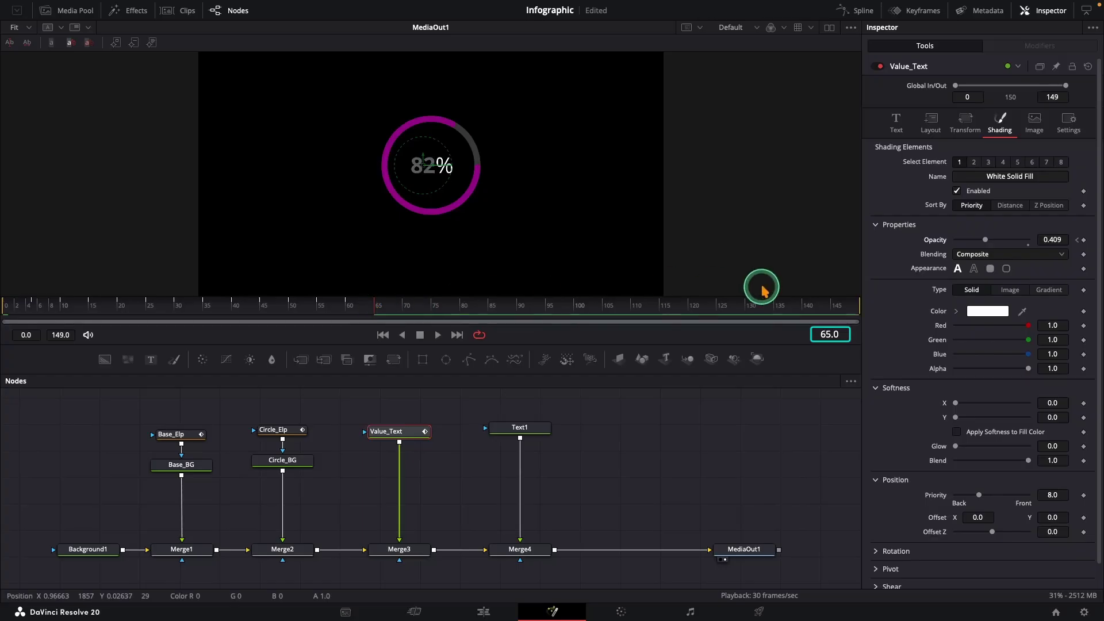
left_click(983, 242)
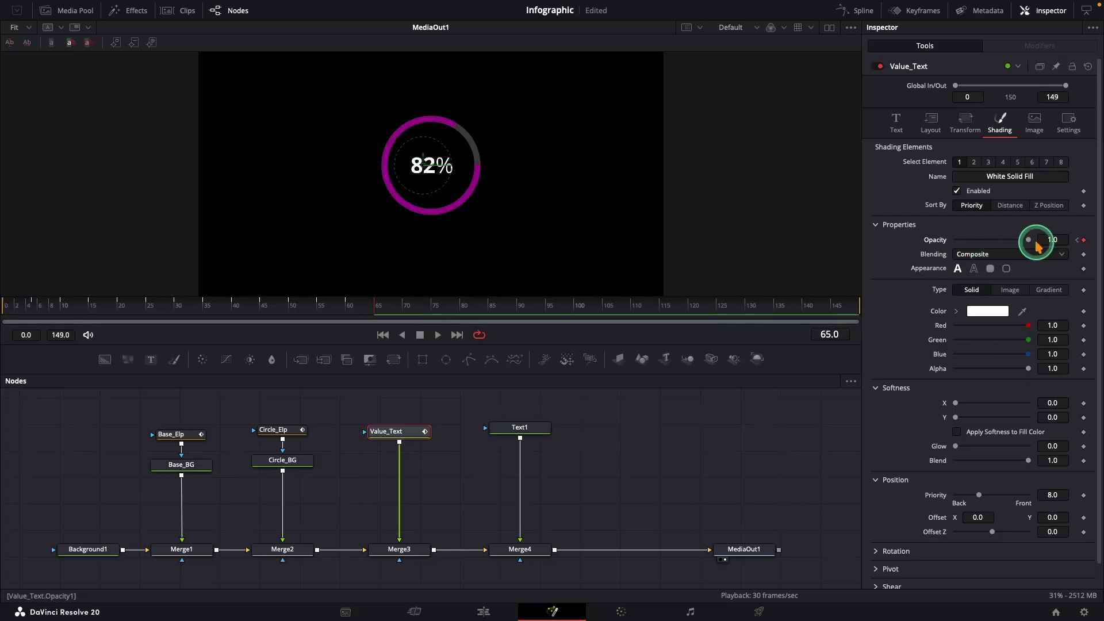
- Connect Text1's Opacity to Value_Text's Opacity 1, then preview the playback
left_click(522, 429)
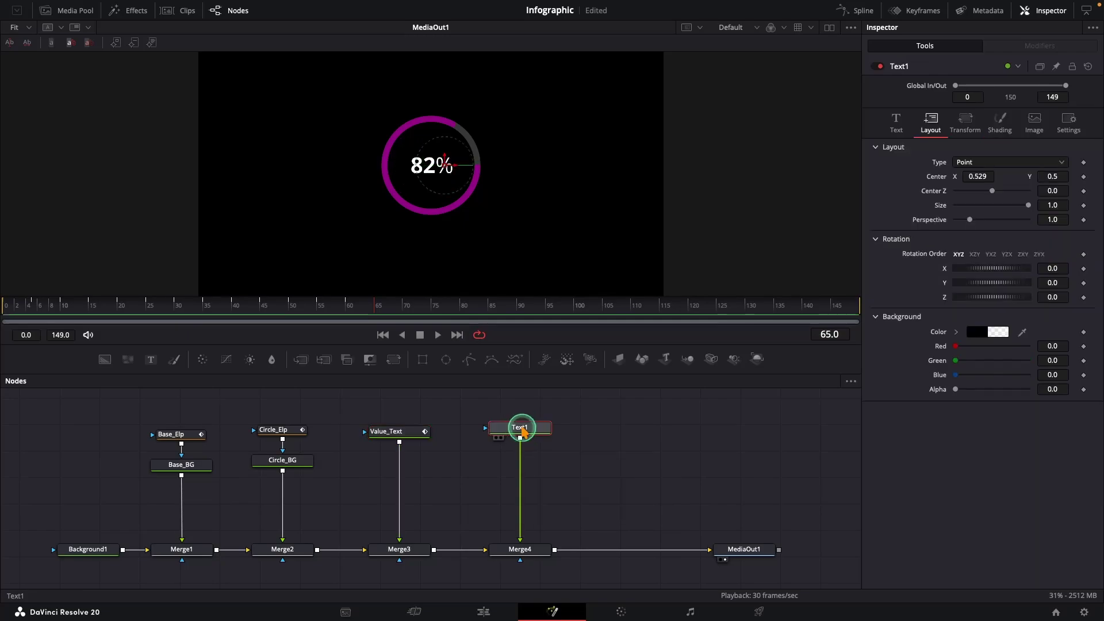
left_click(999, 123)
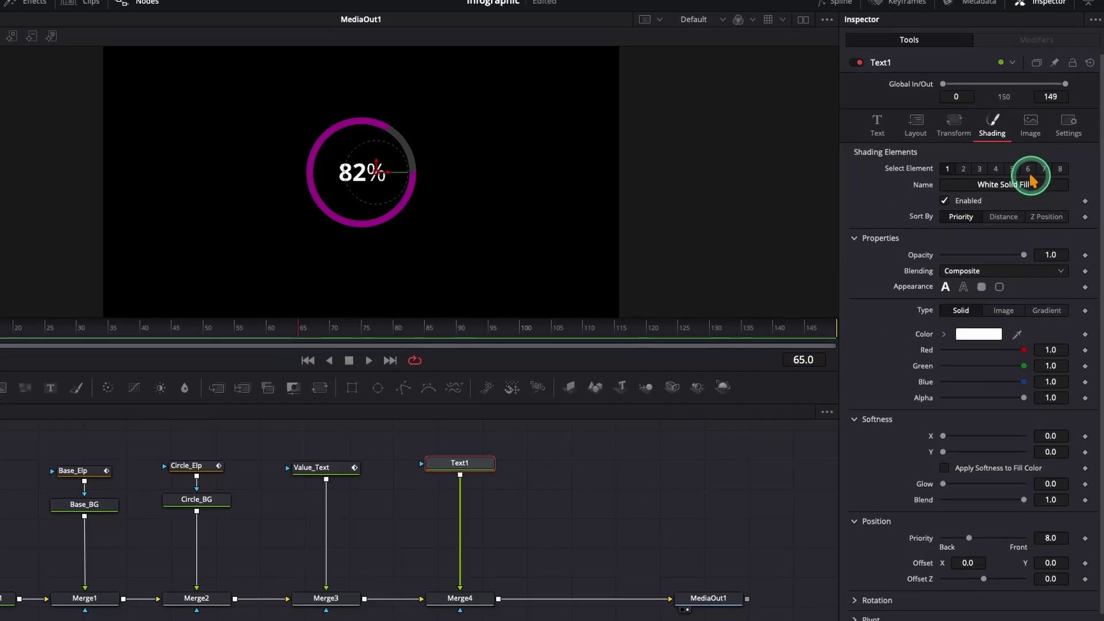
right_click(1087, 269)
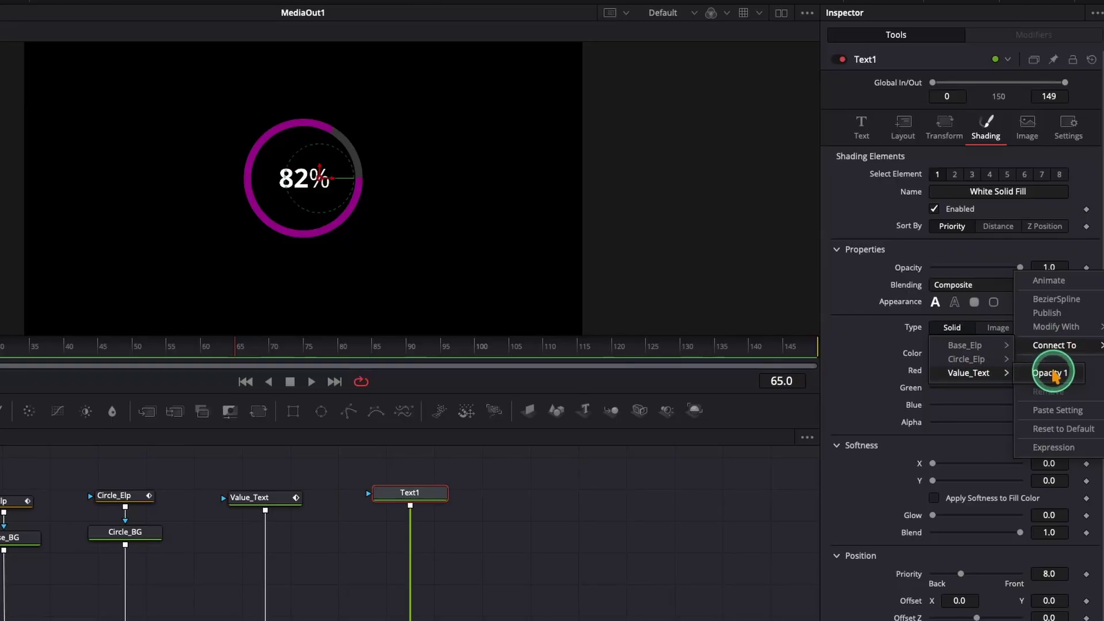
left_click(1050, 373)
left_click(385, 336)
left_click(436, 334)
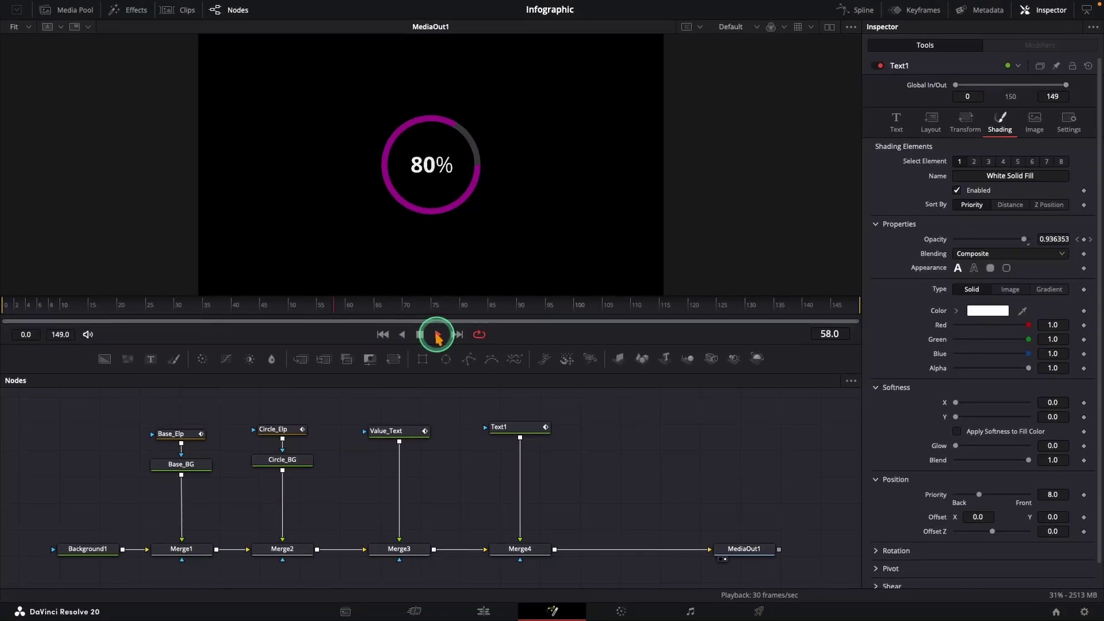
left_click(420, 335)
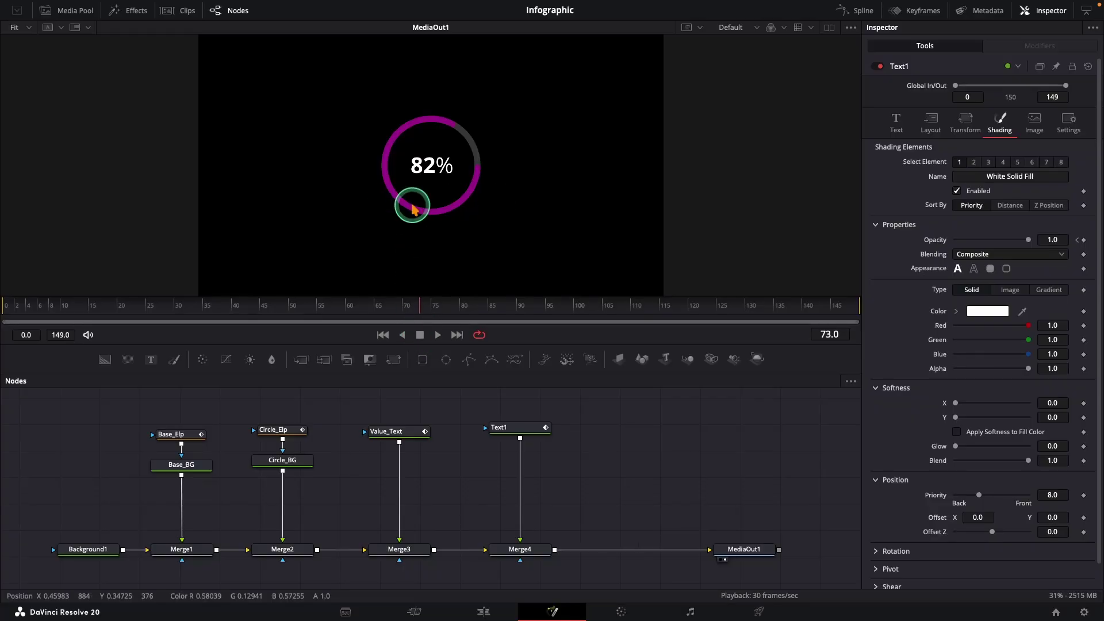
- Insert Transform1 after Merge4 and set Background1's alpha to 0.0
left_click(519, 548)
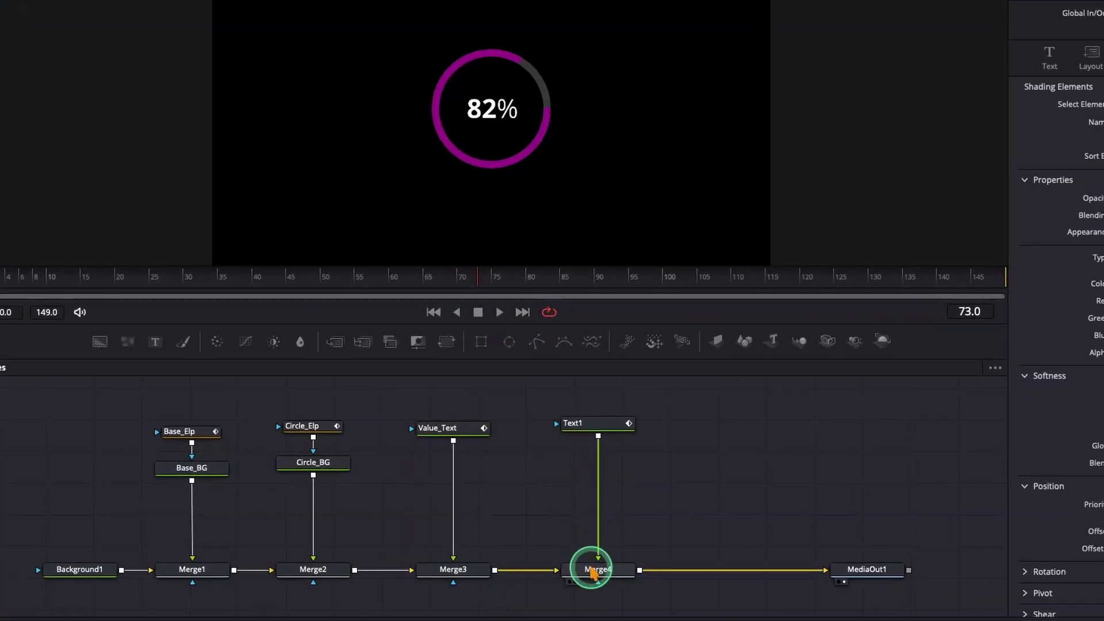
left_click(446, 341)
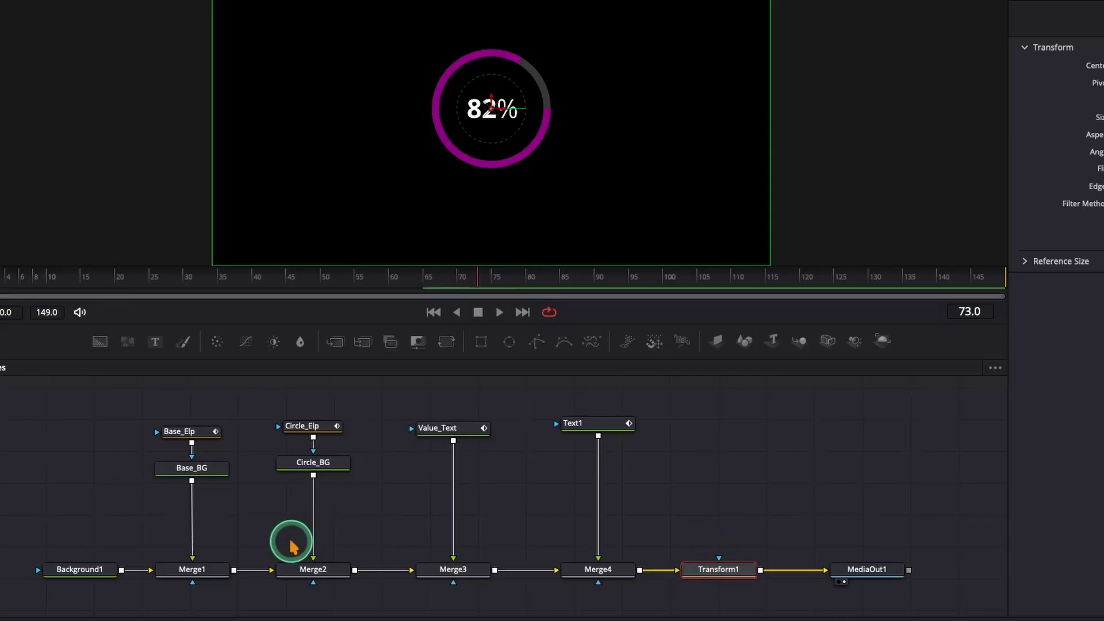
left_click(103, 571)
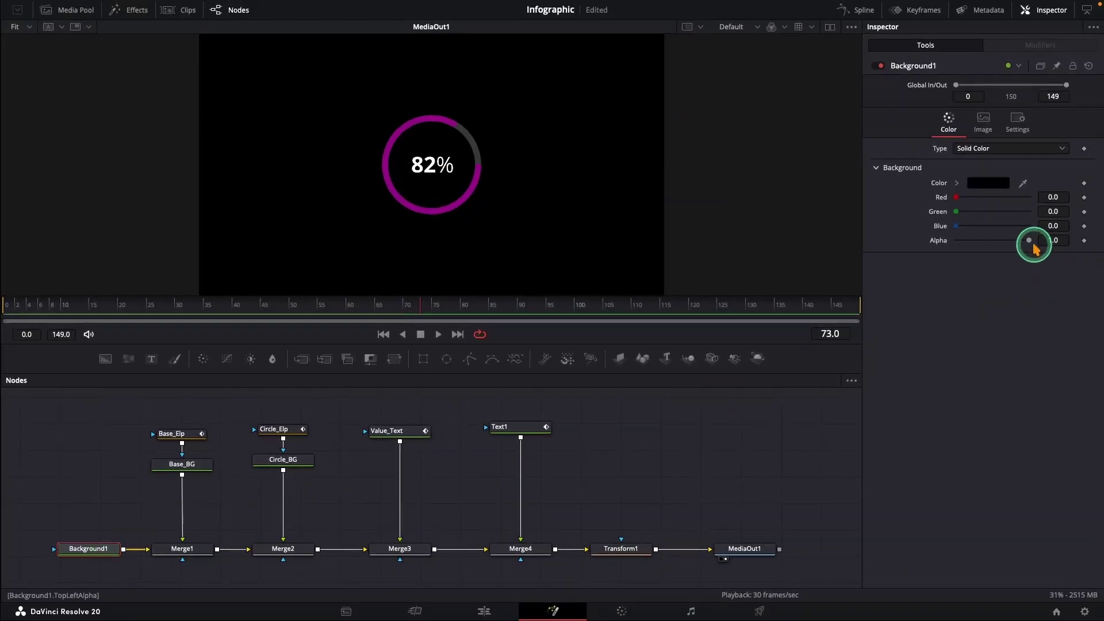
left_click_drag(1032, 241, 946, 247)
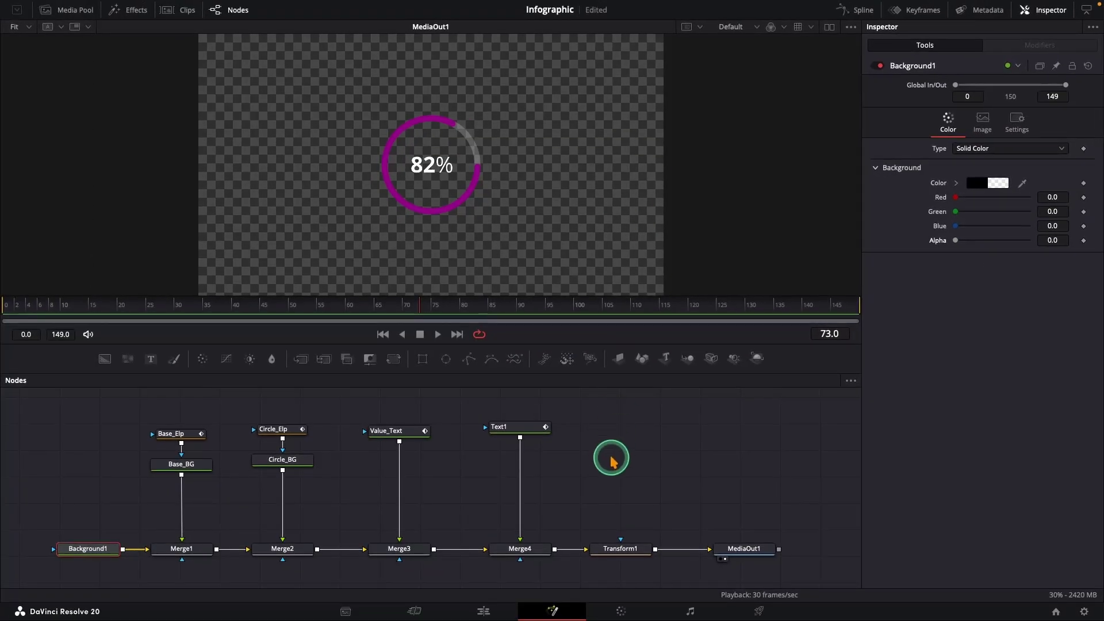
- Keyframe Transform1's Center X at 0.5 on frame 0 and 0.554 on frame 20
left_click(620, 546)
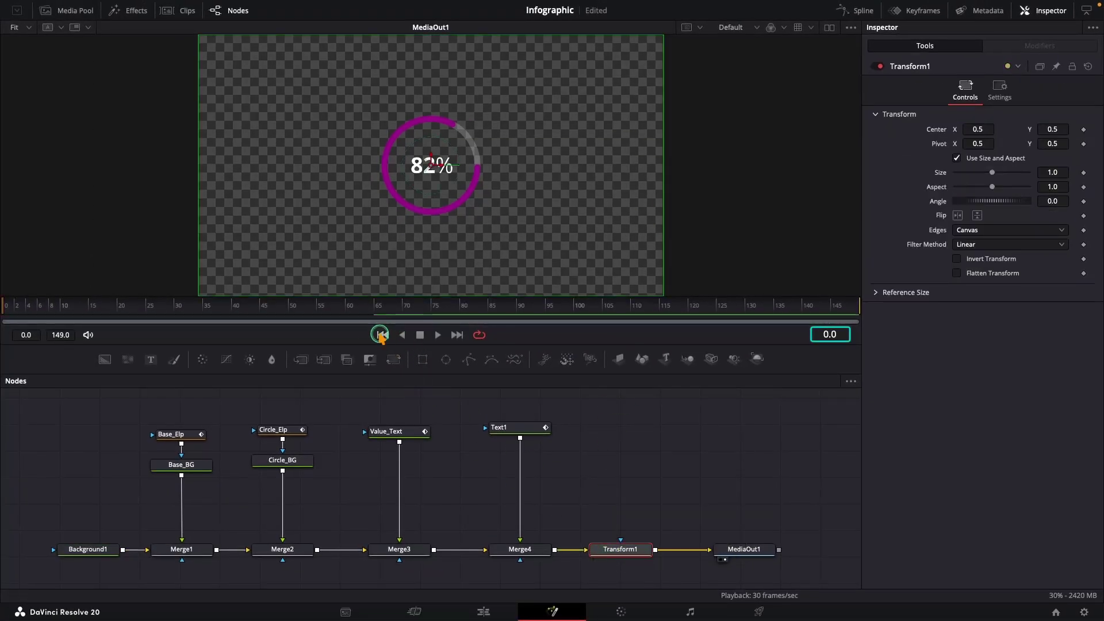
left_click(969, 202)
left_click(1084, 130)
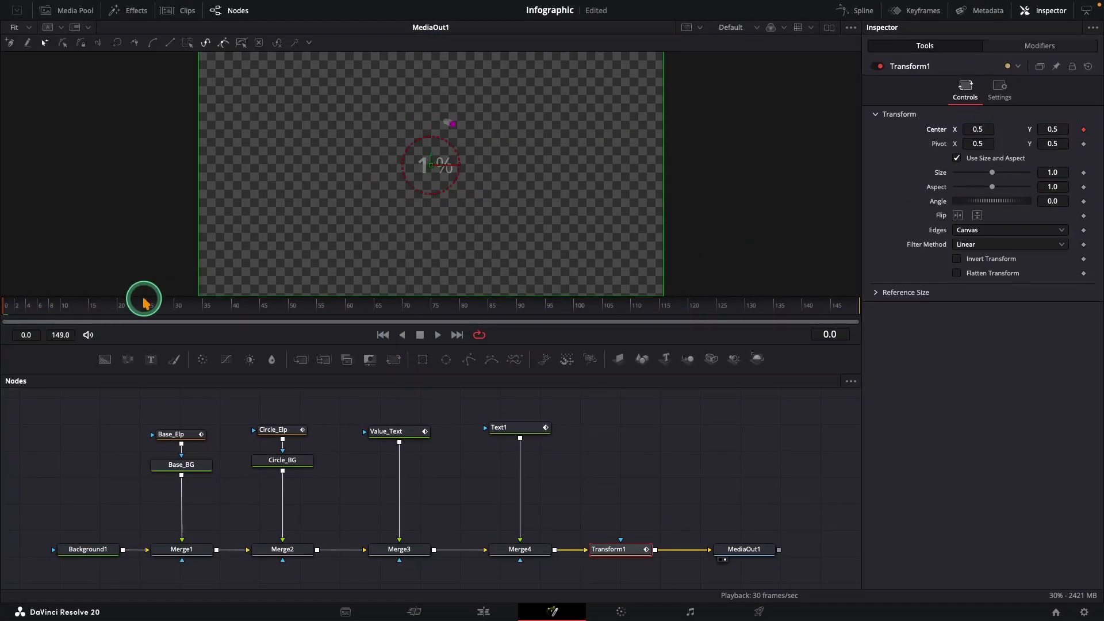
left_click(119, 305)
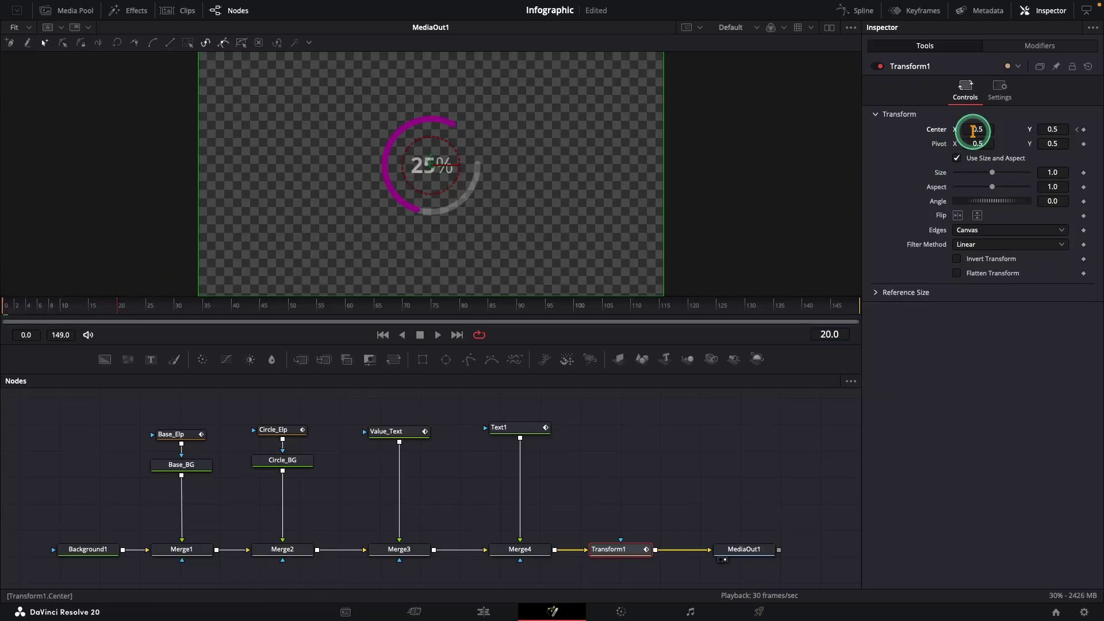
left_click_drag(976, 130, 957, 123)
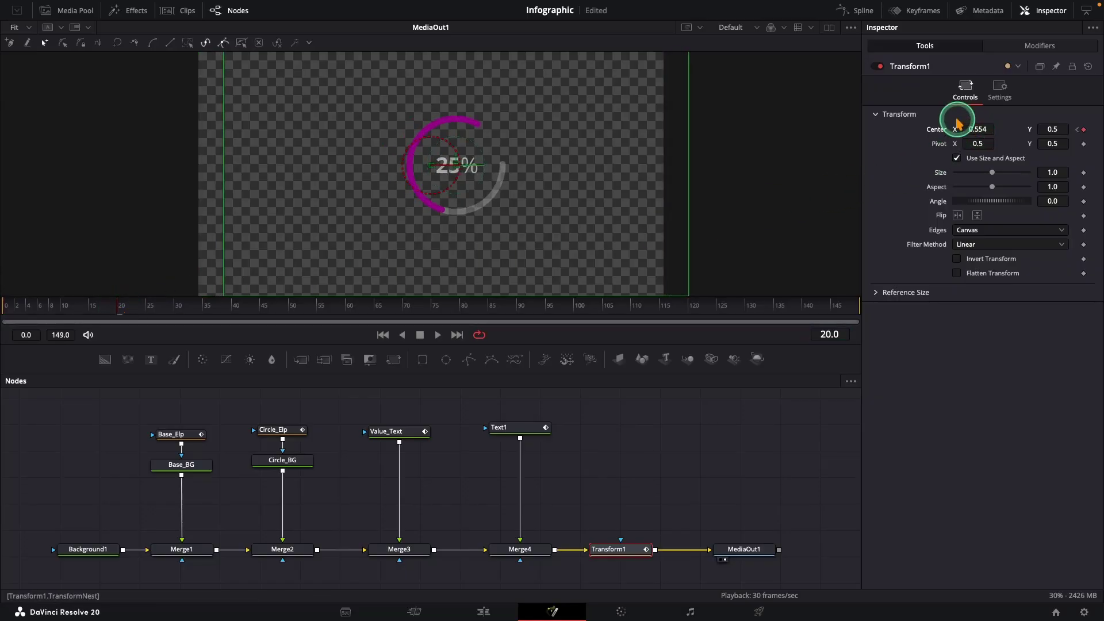
- Flatten the last Center keyframe's Bezier handle in the Spline editor, then play back
left_click(867, 13)
left_click(808, 382)
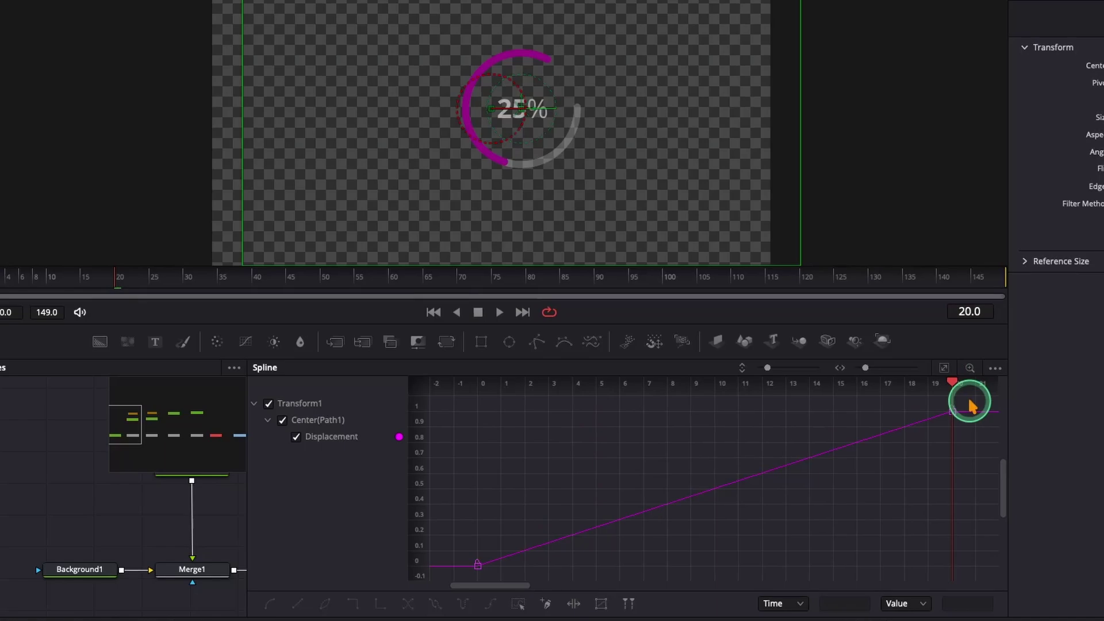
left_click_drag(903, 448, 792, 417)
left_click_drag(557, 420, 461, 412)
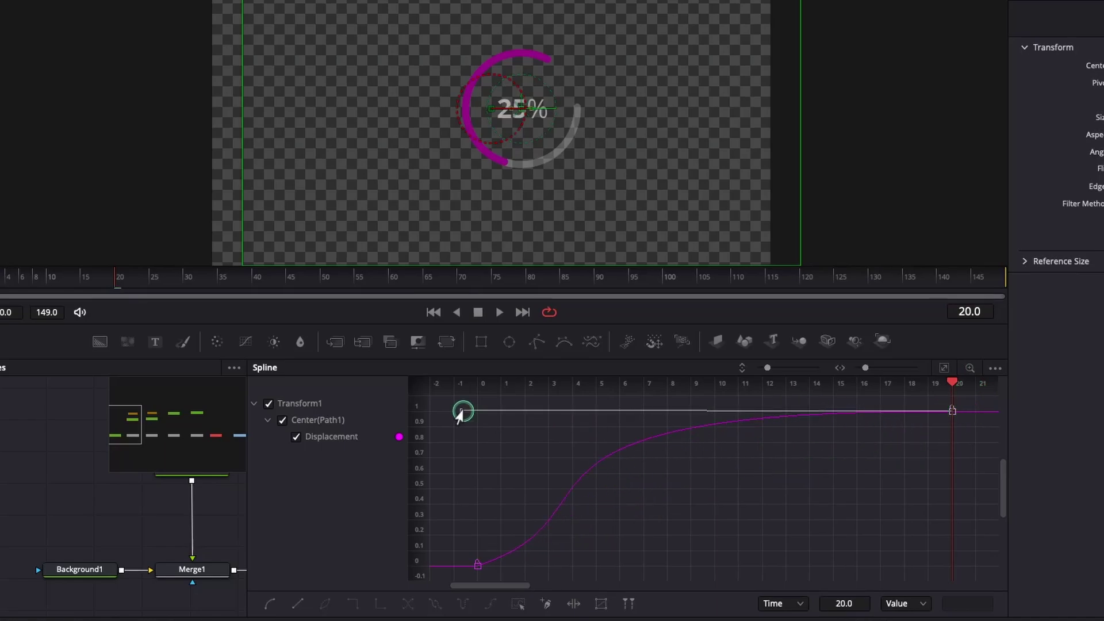
left_click(866, 12)
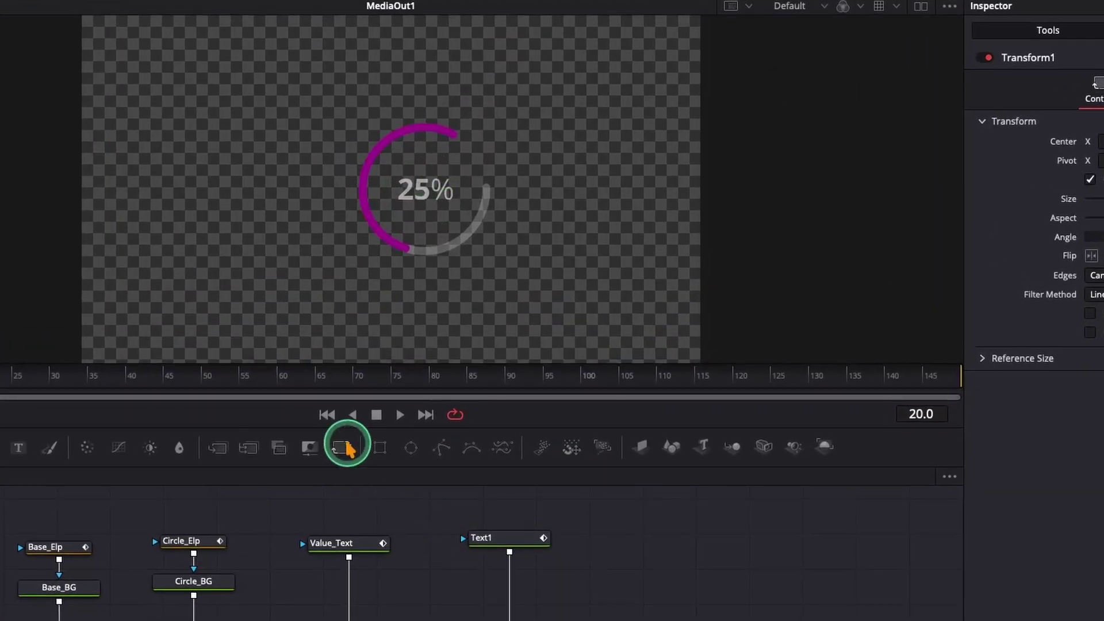
left_click(396, 416)
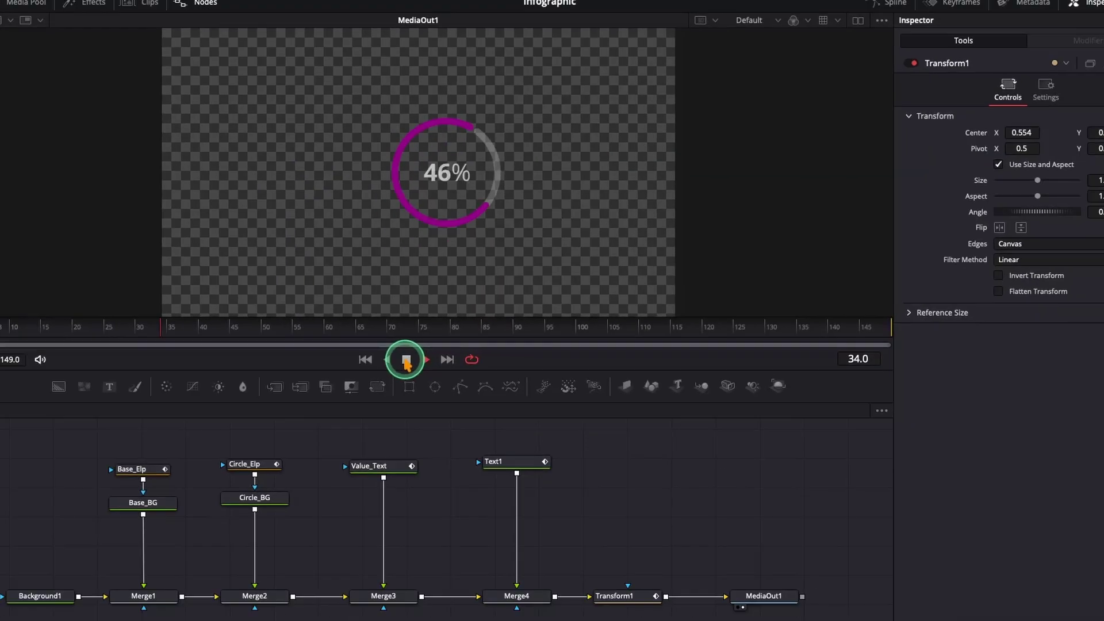